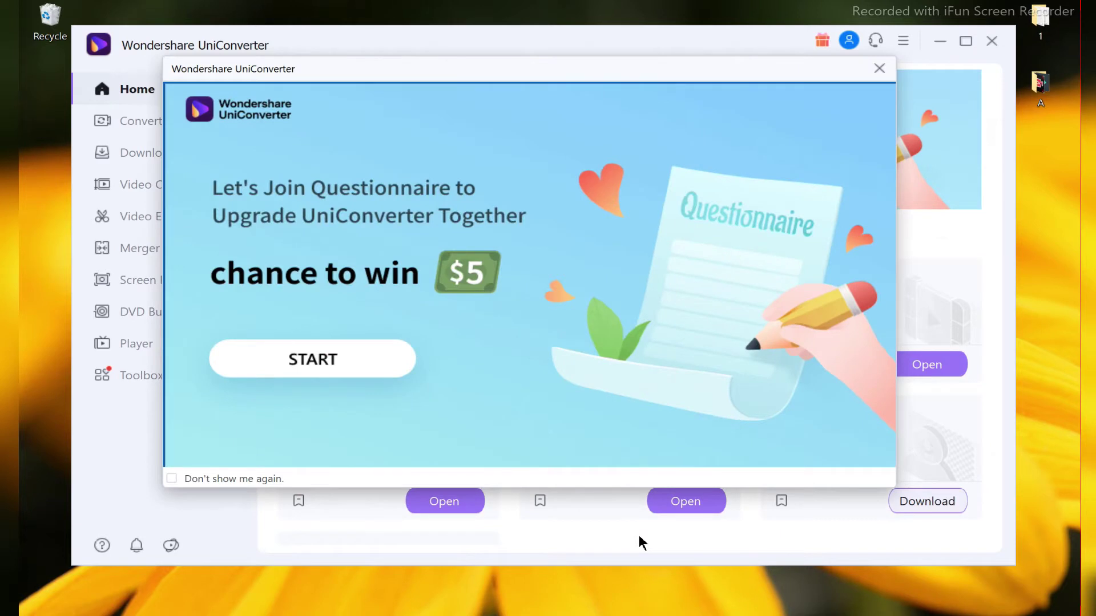
# Step: Dismiss the questionnaire invitation and bookmark Intro & Outro and Smart Trimmer as favorites
pyautogui.click(879, 68)
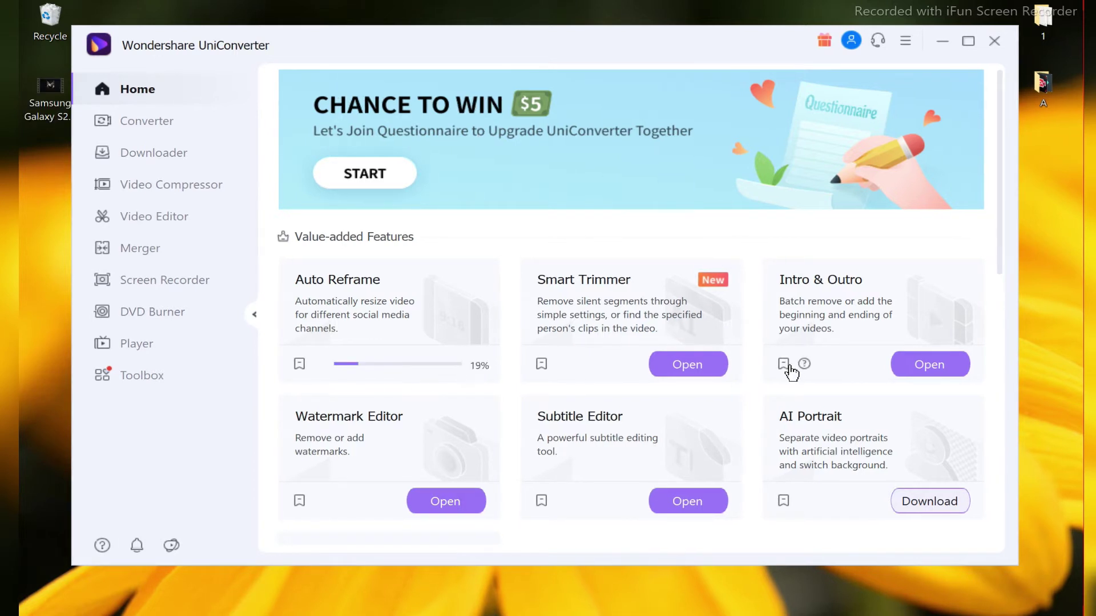
pyautogui.click(786, 365)
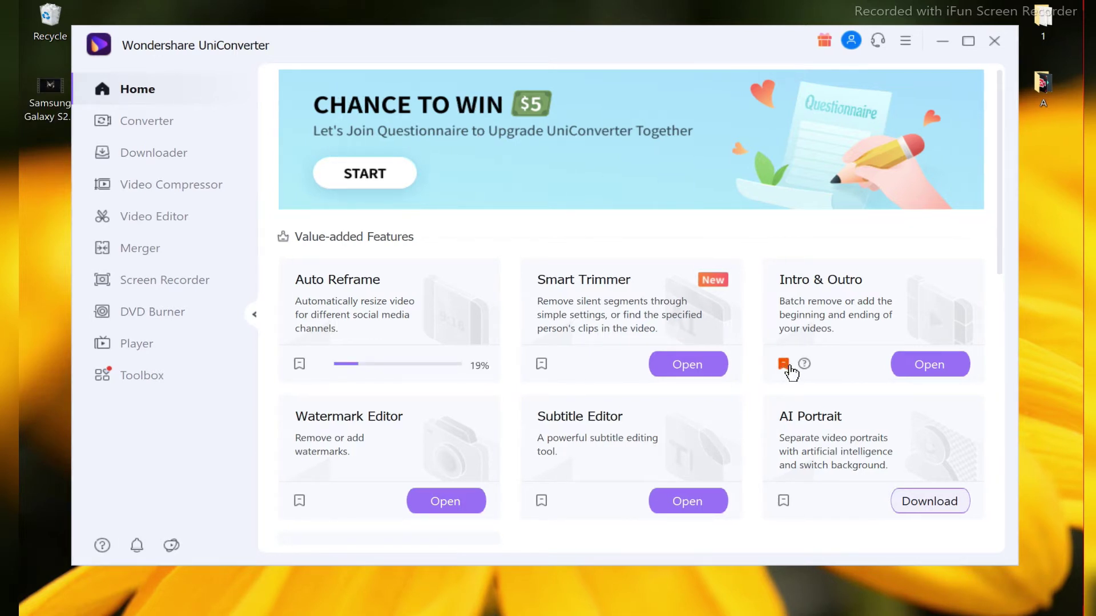
pyautogui.click(542, 366)
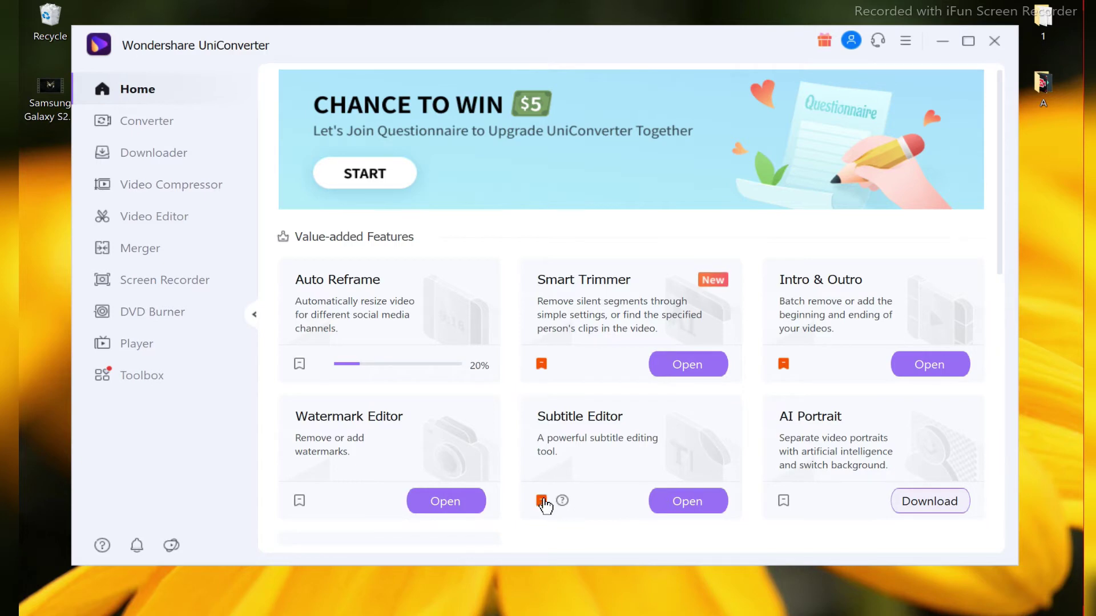
pyautogui.scroll(-7, 544, 504)
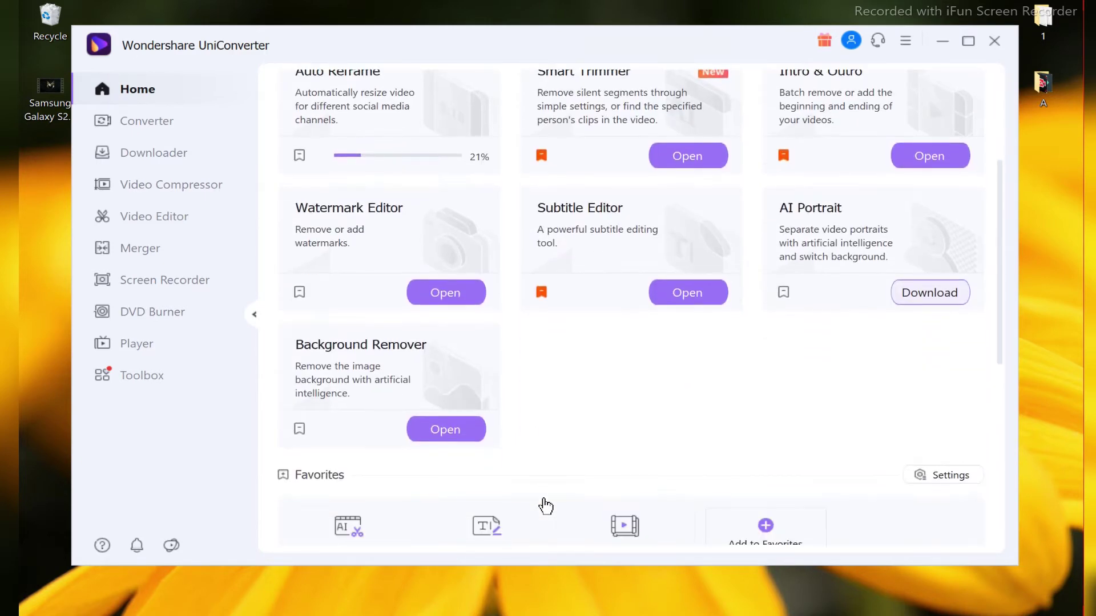
pyautogui.scroll(-1, 546, 506)
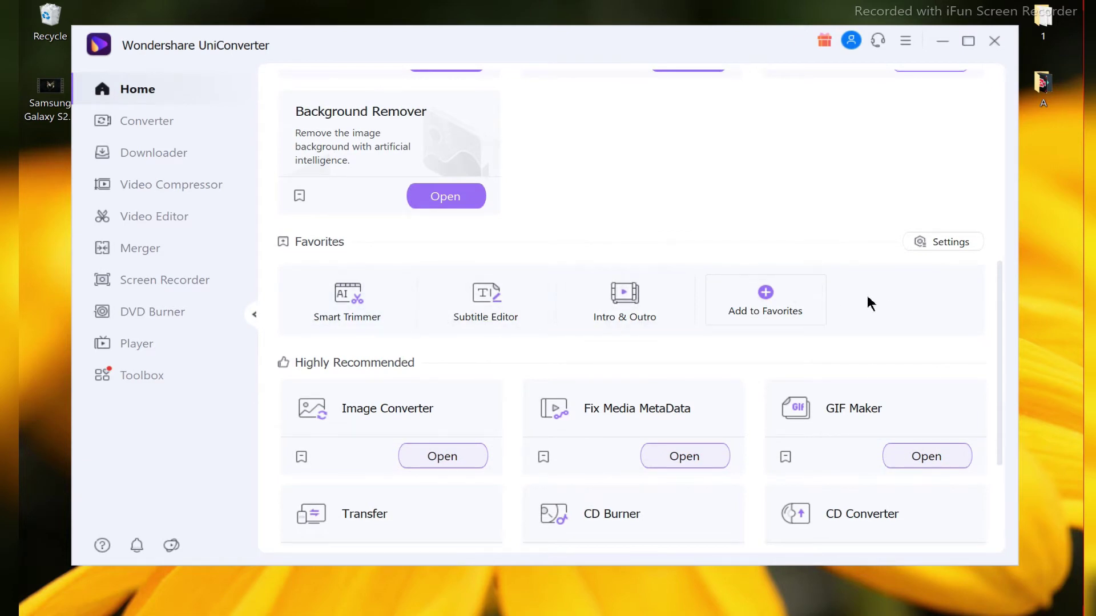
pyautogui.scroll(2, 868, 303)
pyautogui.scroll(4, 868, 303)
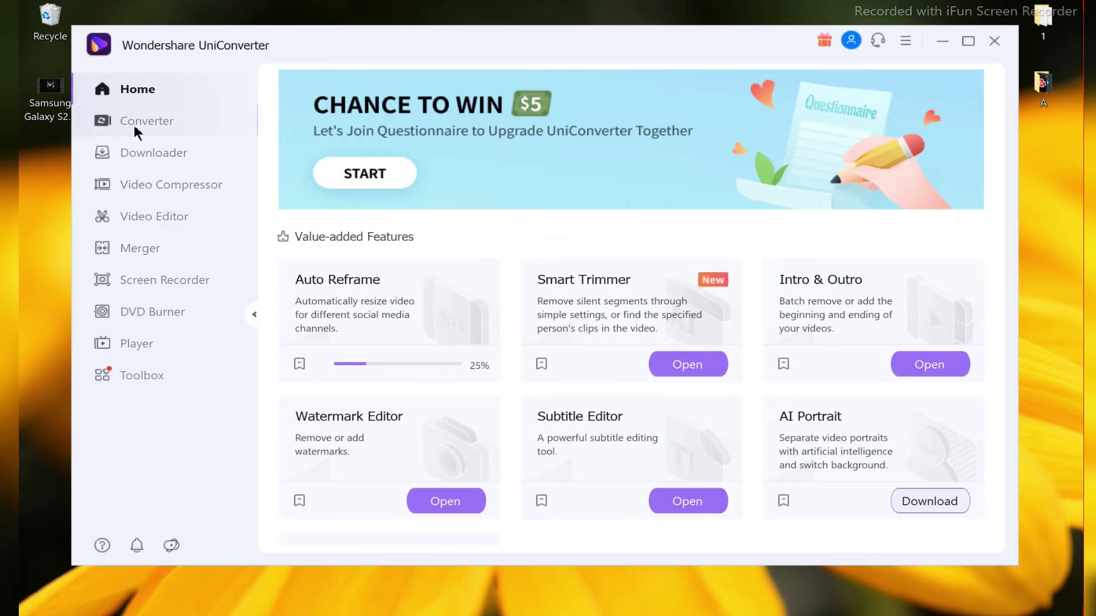
# Step: Add the Samsung Galaxy S22 Ultra and both Tab S8 videos to the Converter
pyautogui.click(151, 131)
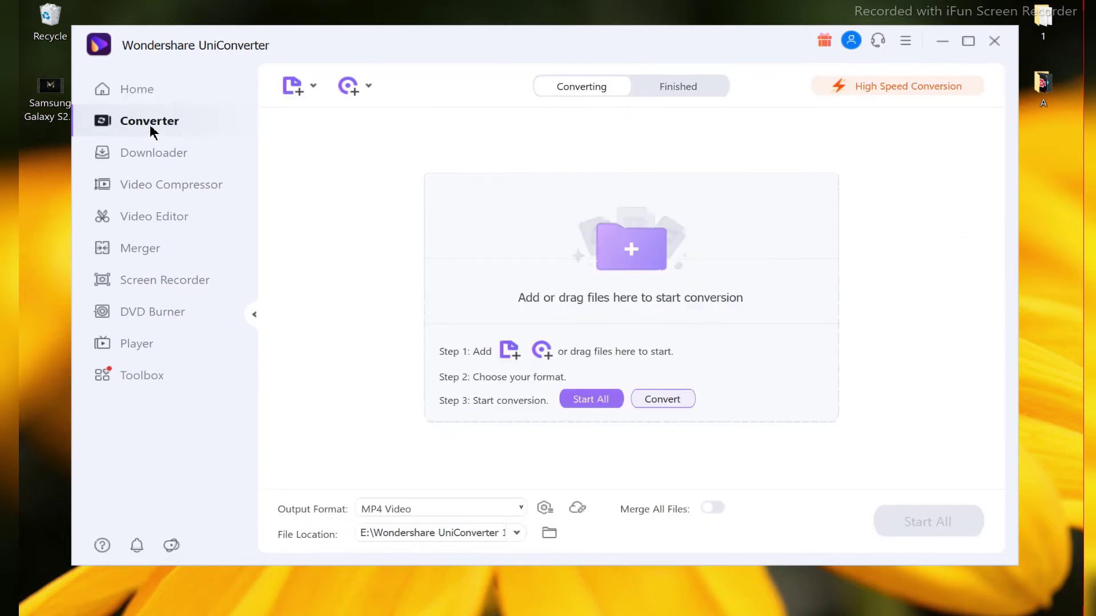
pyautogui.click(626, 255)
pyautogui.click(520, 180)
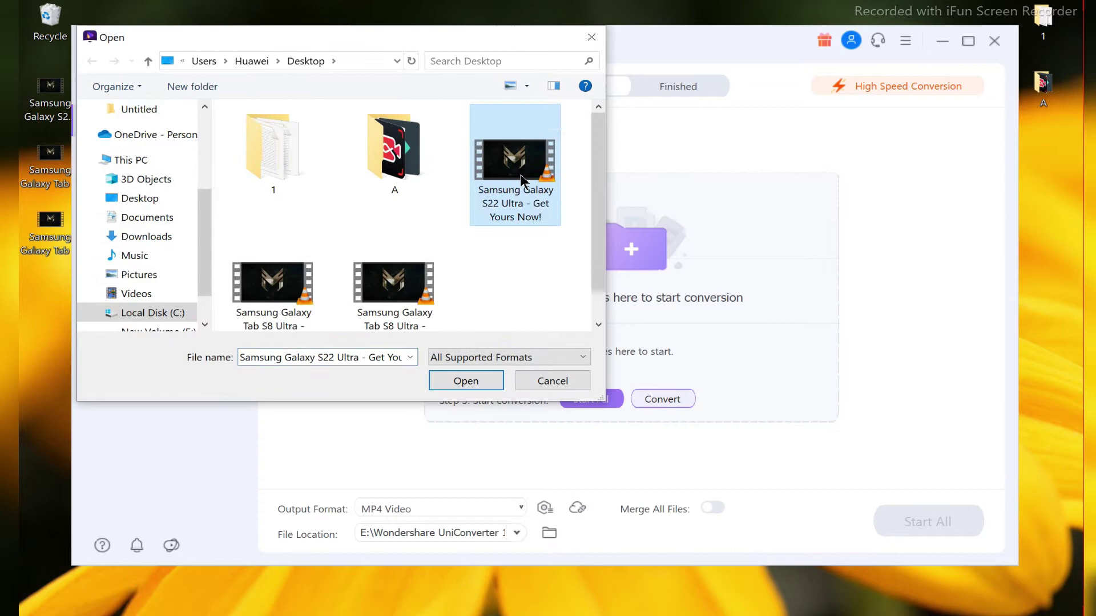
pyautogui.keyDown('shift'); pyautogui.click(394, 285); pyautogui.keyUp('shift')
pyautogui.click(433, 375)
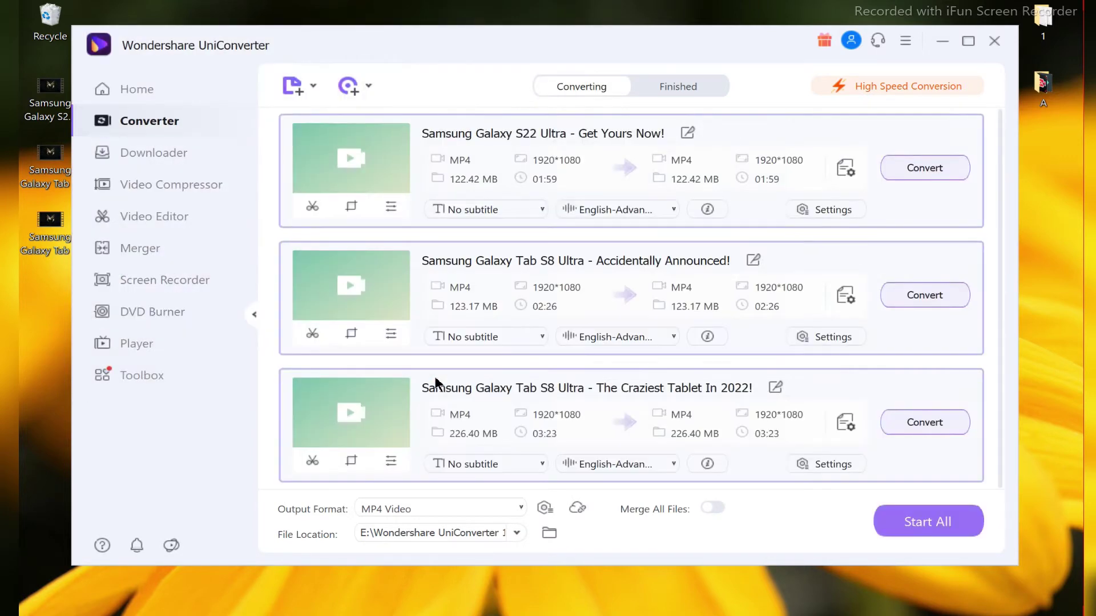
# Step: Set the first video to 720*576, 2500 kbps video, Auto channel, 192 kbps audio
pyautogui.click(809, 209)
pyautogui.click(765, 154)
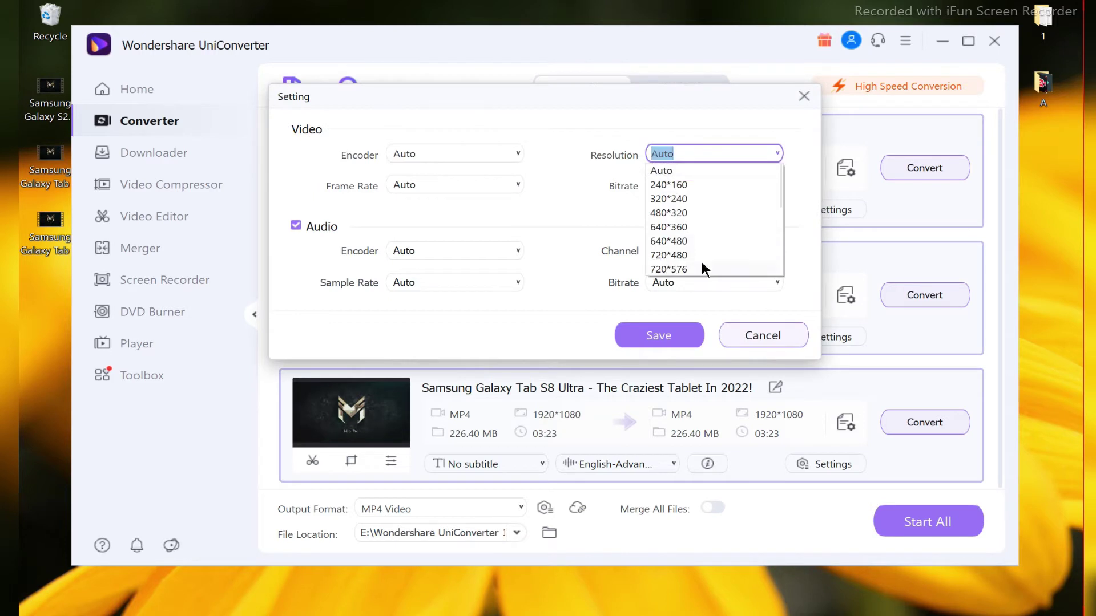
pyautogui.click(703, 269)
pyautogui.click(776, 251)
pyautogui.click(707, 364)
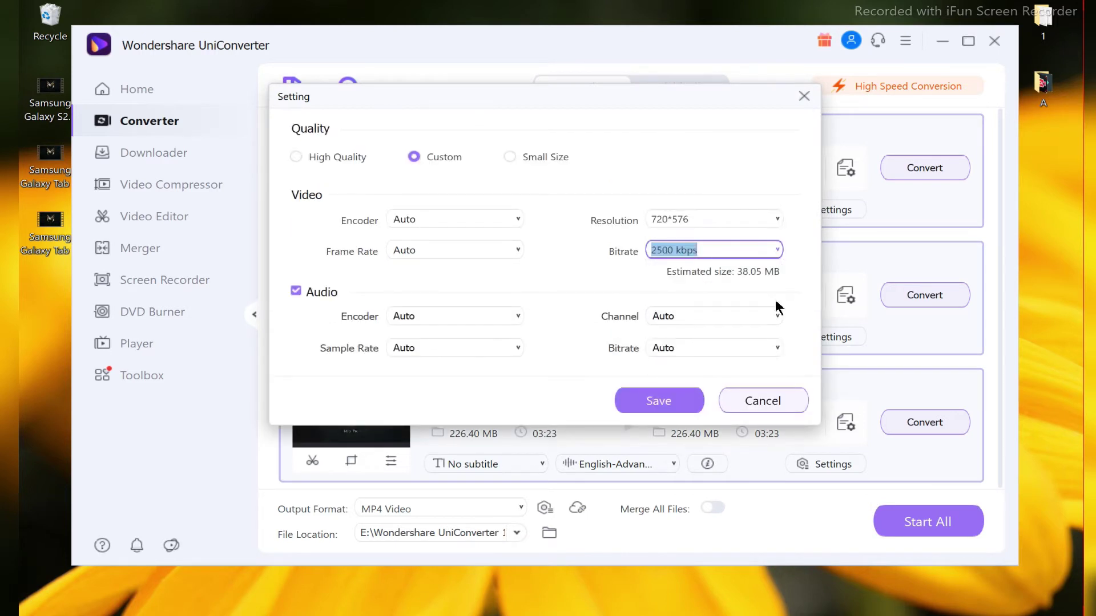
pyautogui.click(779, 314)
pyautogui.click(685, 330)
pyautogui.click(747, 349)
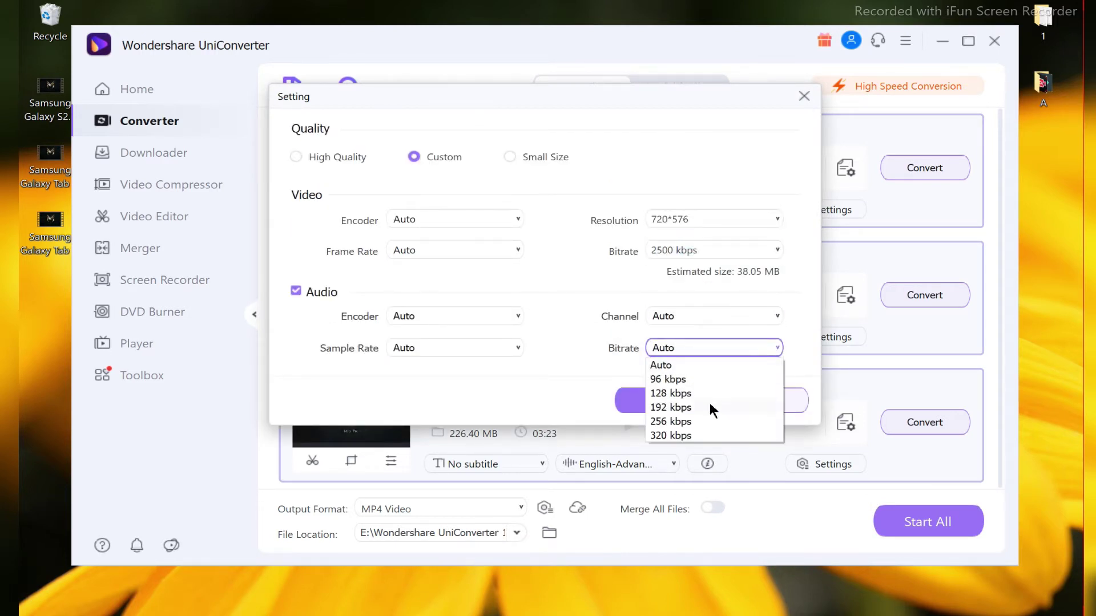
pyautogui.click(710, 407)
pyautogui.click(656, 400)
# Step: Set the second video to 640*480 and the third to 720*480, then convert all
pyautogui.click(834, 338)
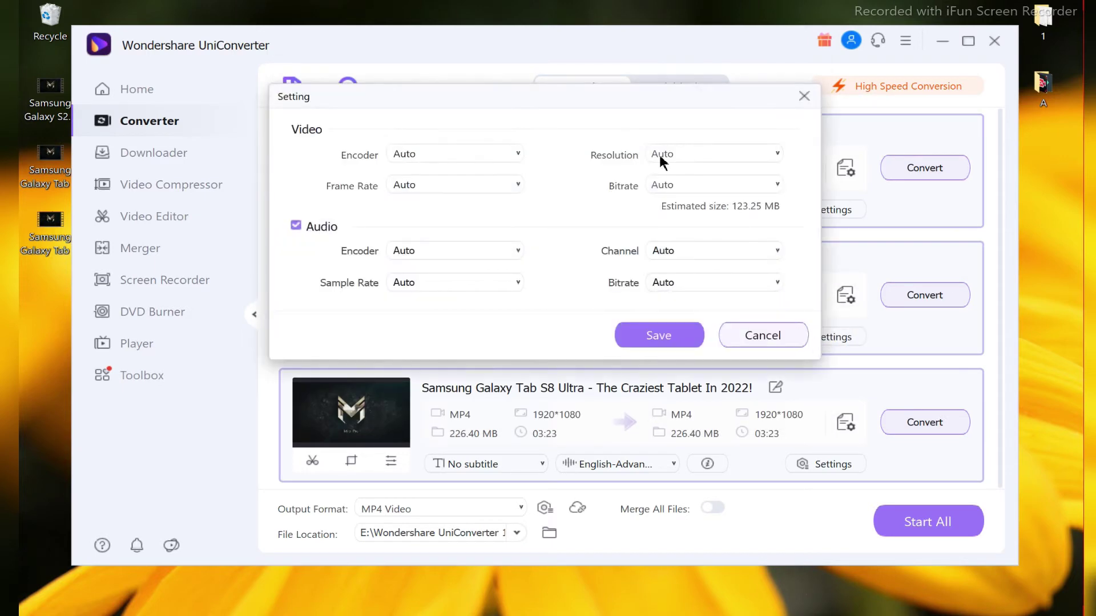
pyautogui.click(771, 155)
pyautogui.click(736, 240)
pyautogui.click(659, 400)
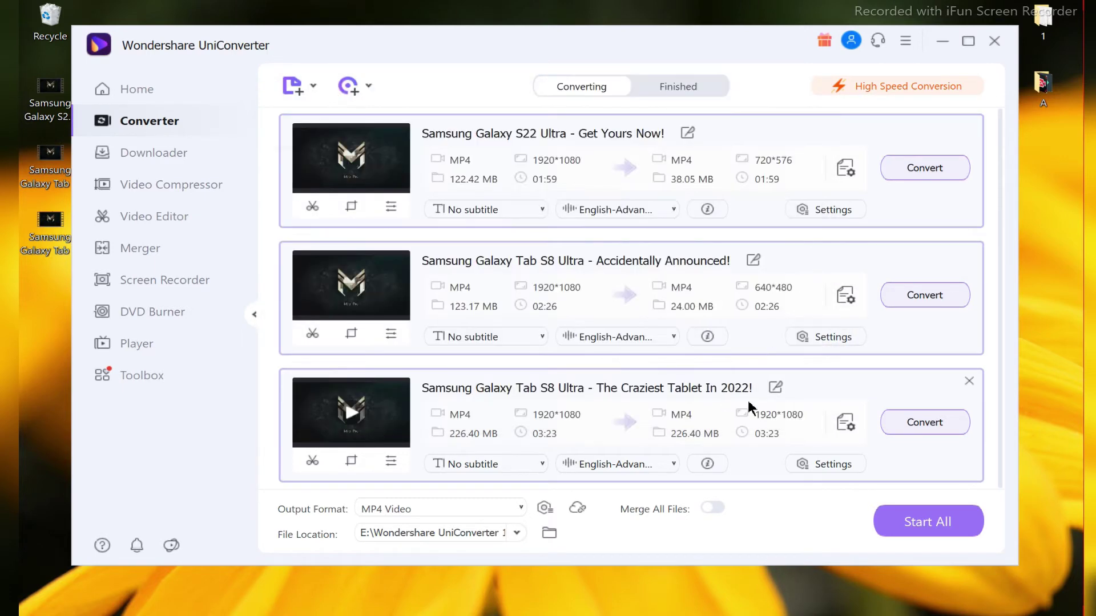
pyautogui.click(834, 463)
pyautogui.click(770, 153)
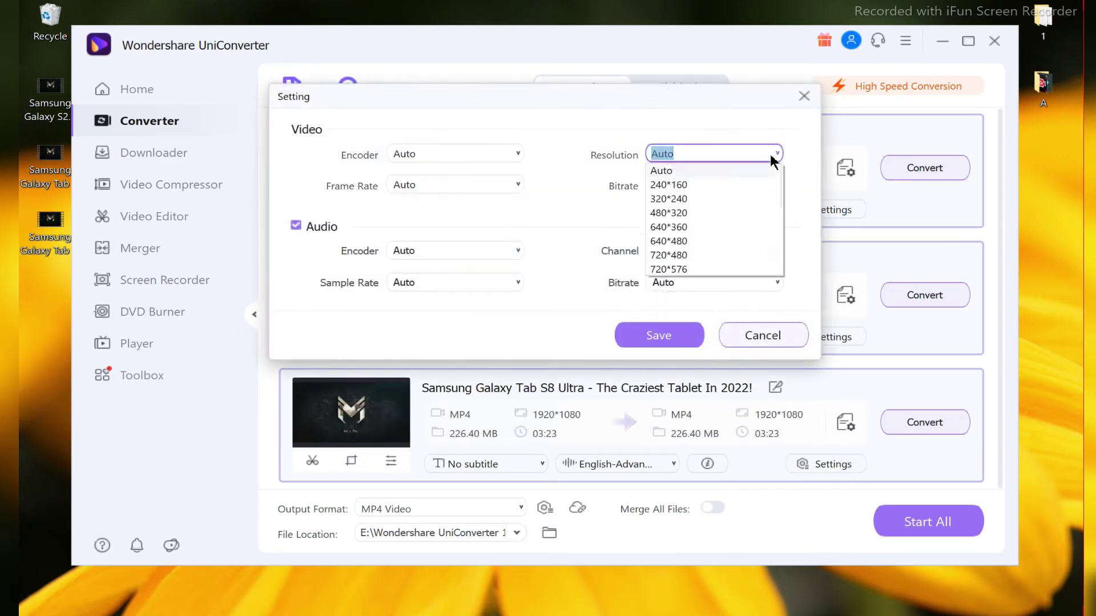
pyautogui.click(708, 256)
pyautogui.click(650, 400)
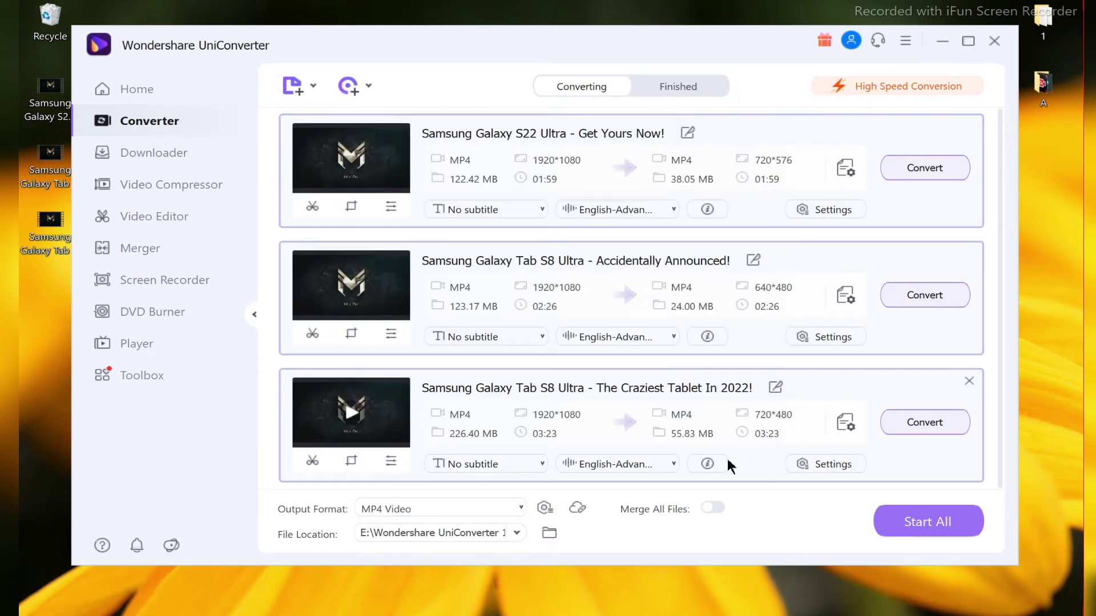
pyautogui.click(926, 527)
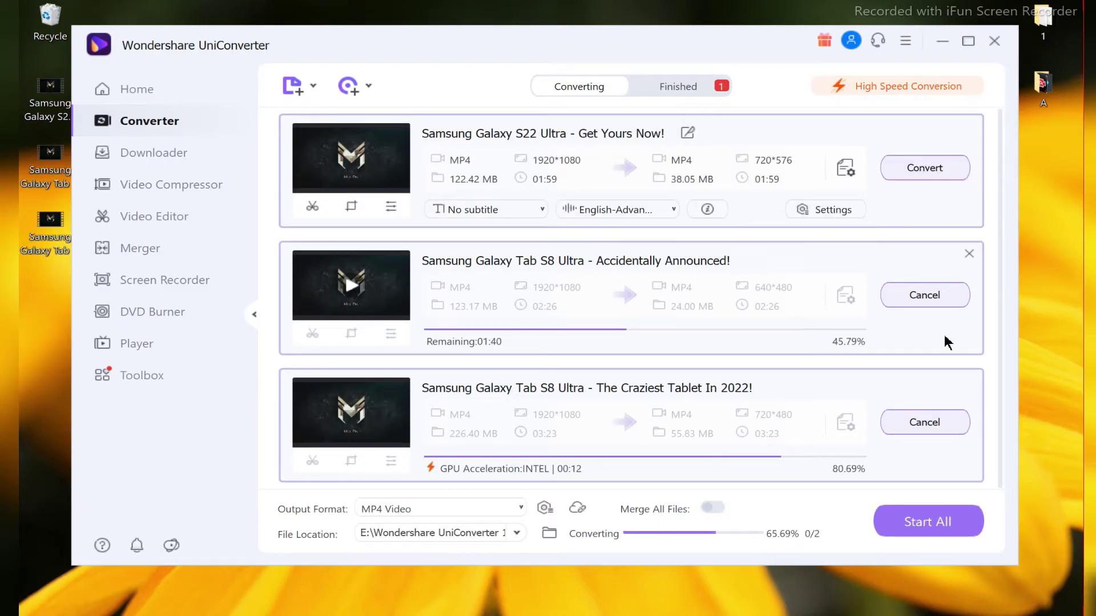
# Step: Convert the S22 Ultra video to MOV HD 720P and select it among finished files
pyautogui.click(846, 168)
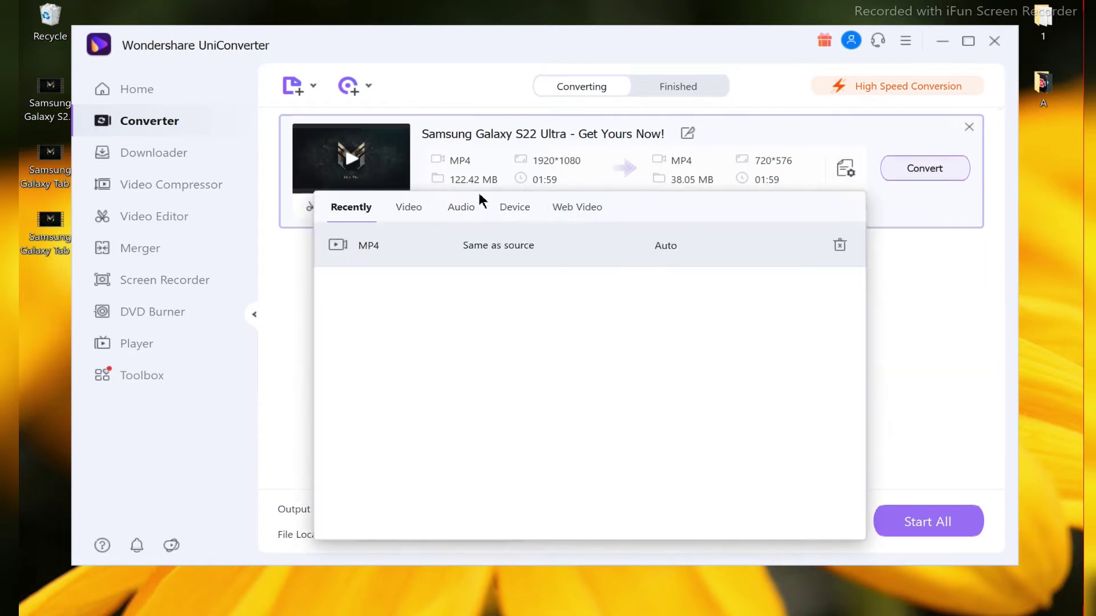
pyautogui.click(409, 207)
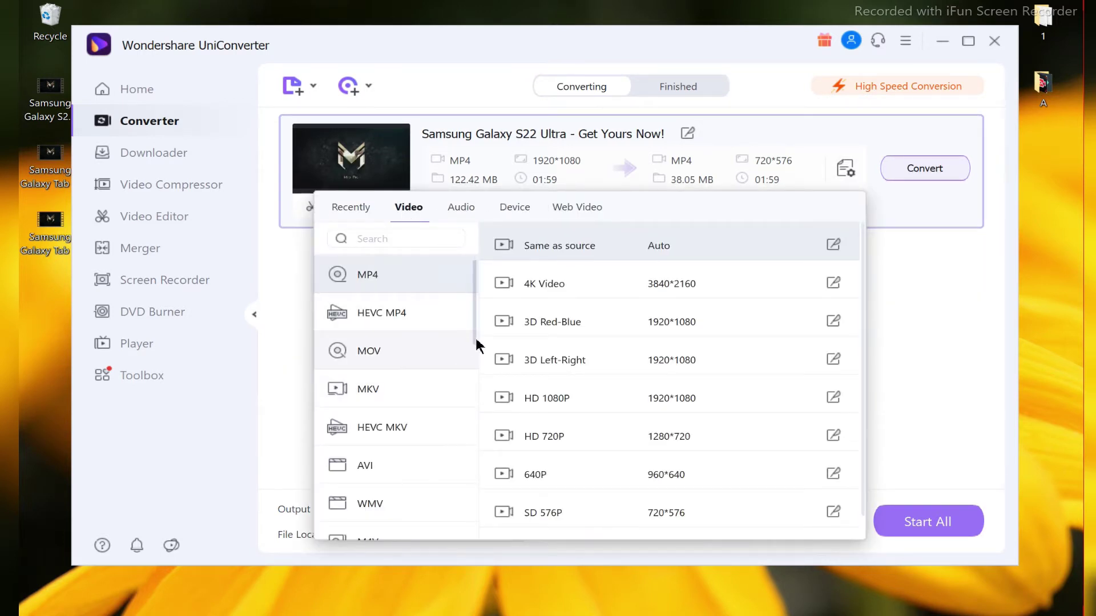
pyautogui.moveTo(477, 343); pyautogui.dragTo(450, 381)
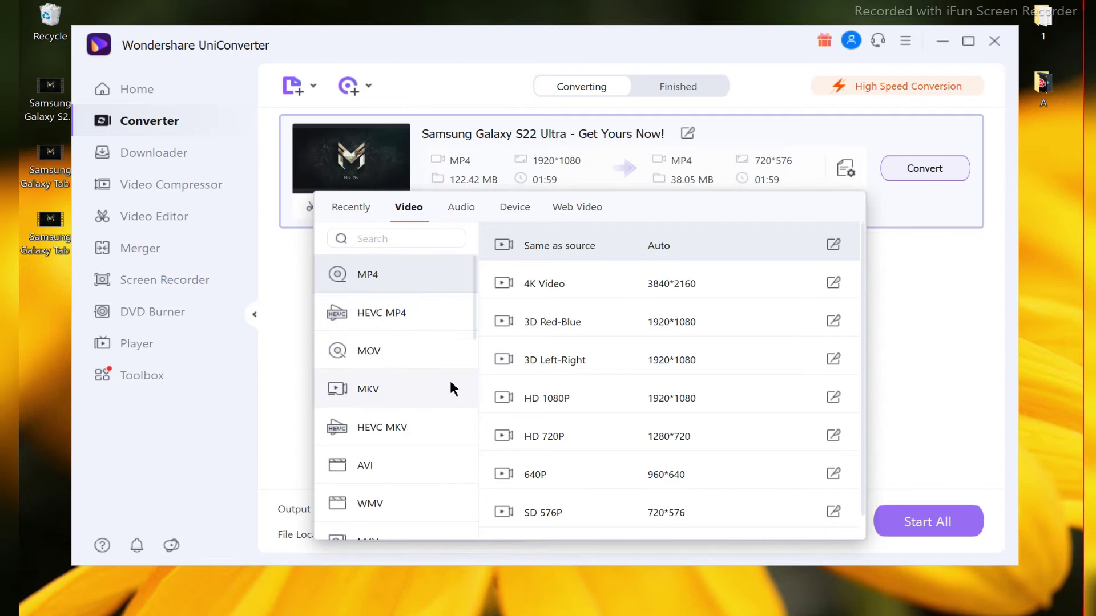
pyautogui.click(407, 358)
pyautogui.click(611, 437)
pyautogui.click(925, 167)
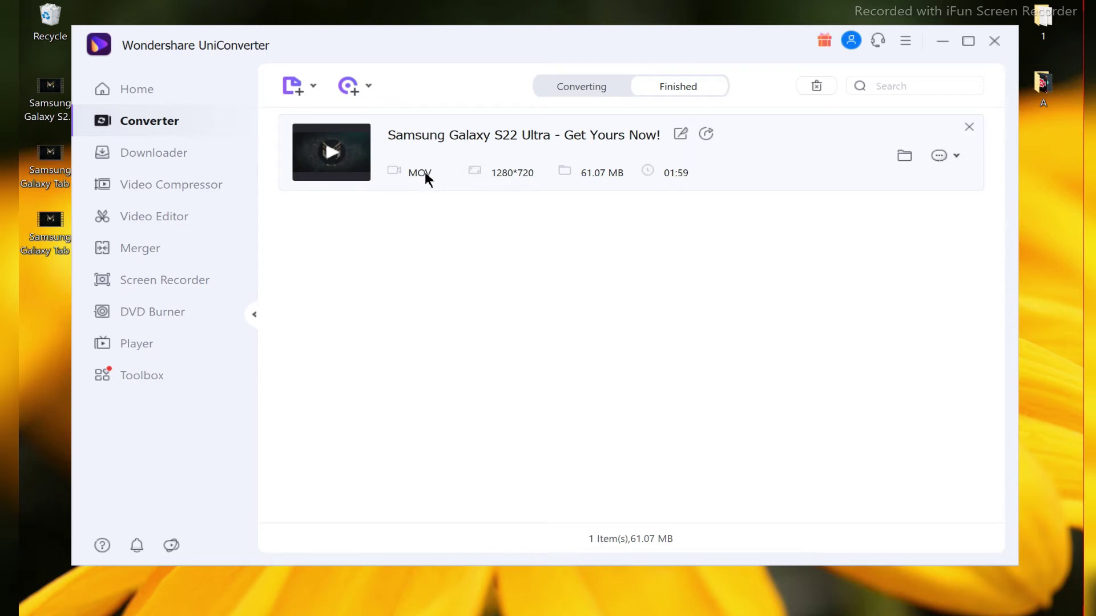
pyautogui.click(406, 173)
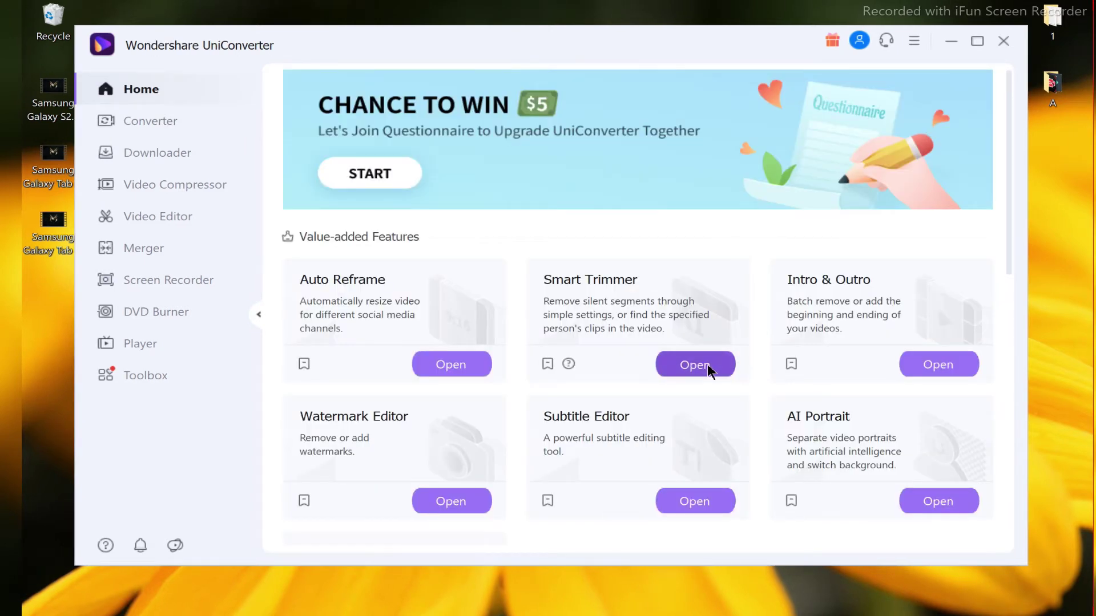
# Step: Load the S22 Ultra video into Smart Trimmer and split it at 00:01:54
pyautogui.click(707, 368)
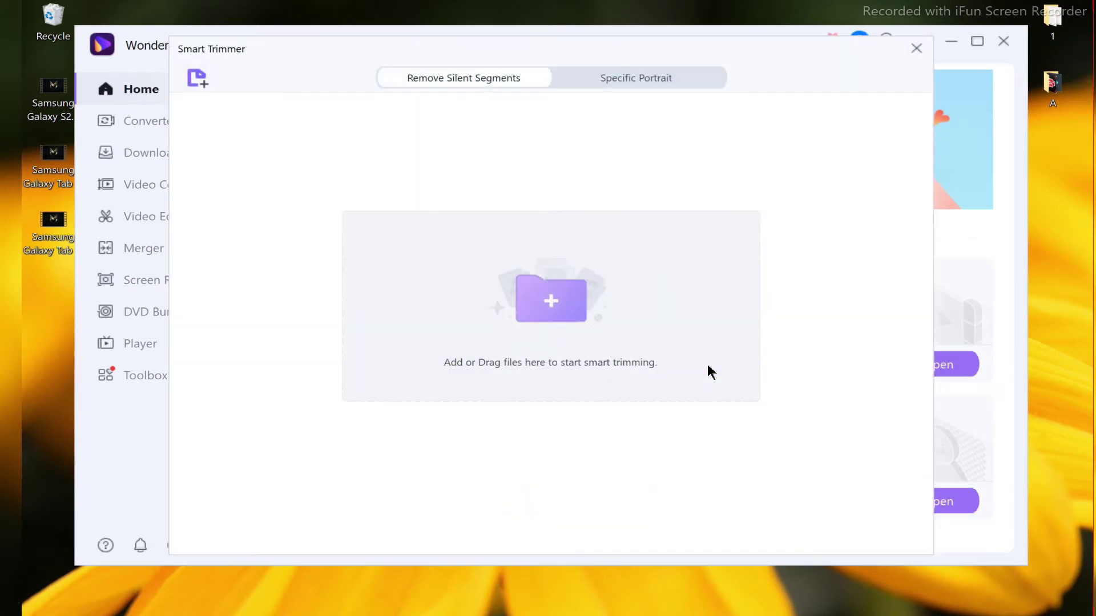
pyautogui.click(570, 317)
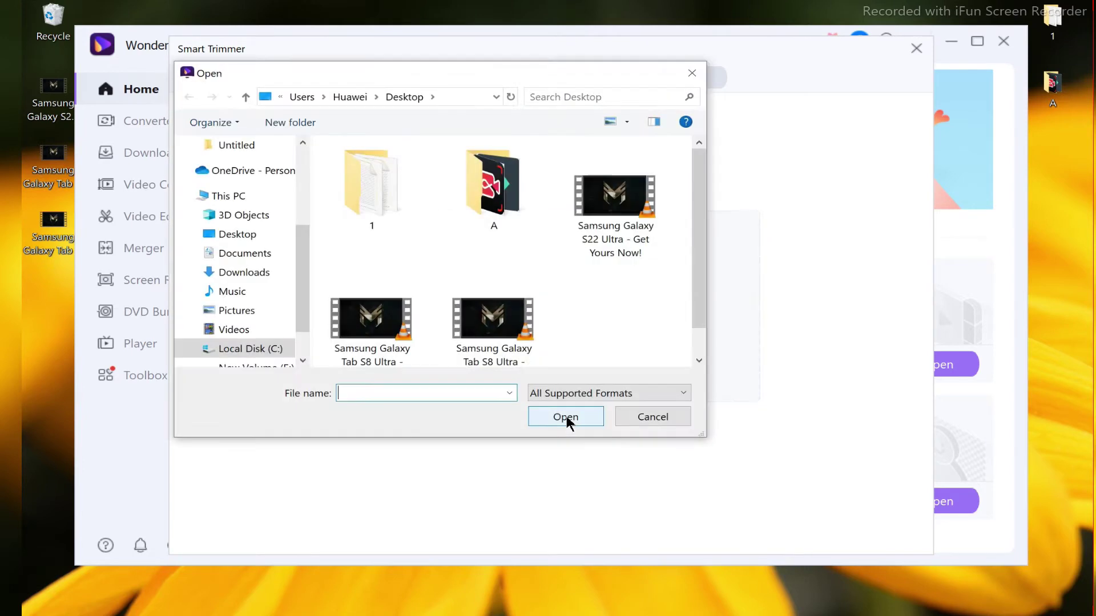
pyautogui.doubleClick(621, 217)
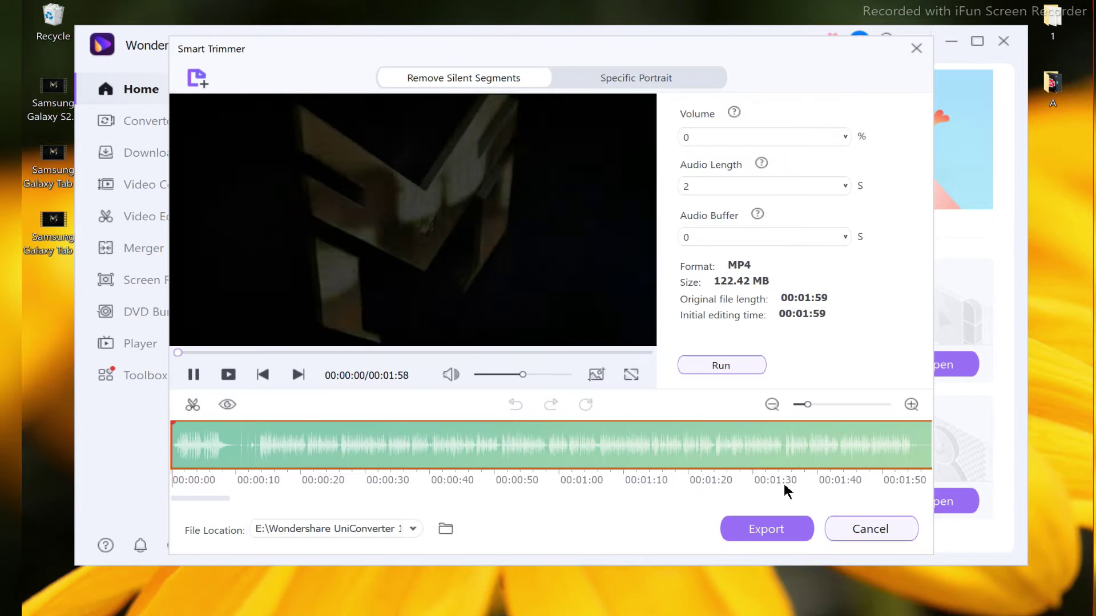
pyautogui.click(918, 445)
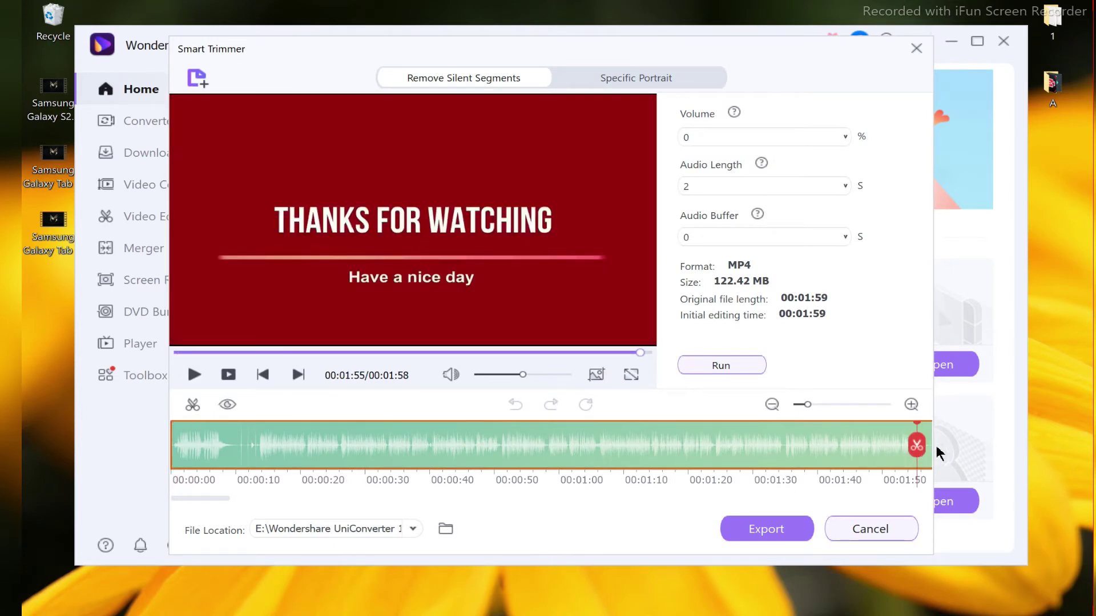
pyautogui.click(917, 445)
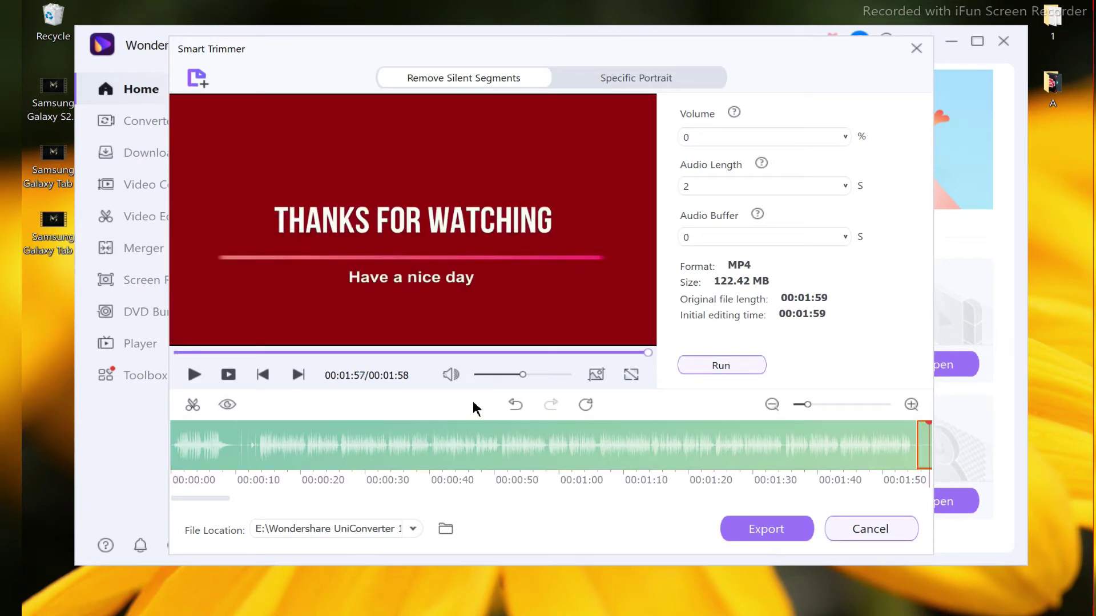
pyautogui.click(909, 434)
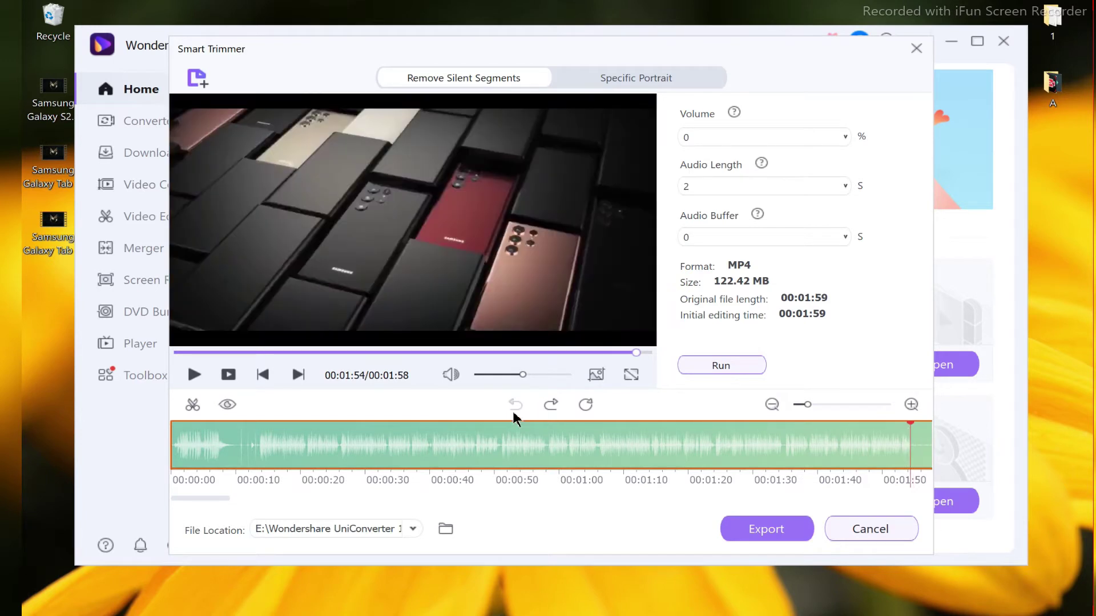
pyautogui.click(193, 404)
pyautogui.click(922, 451)
pyautogui.click(194, 374)
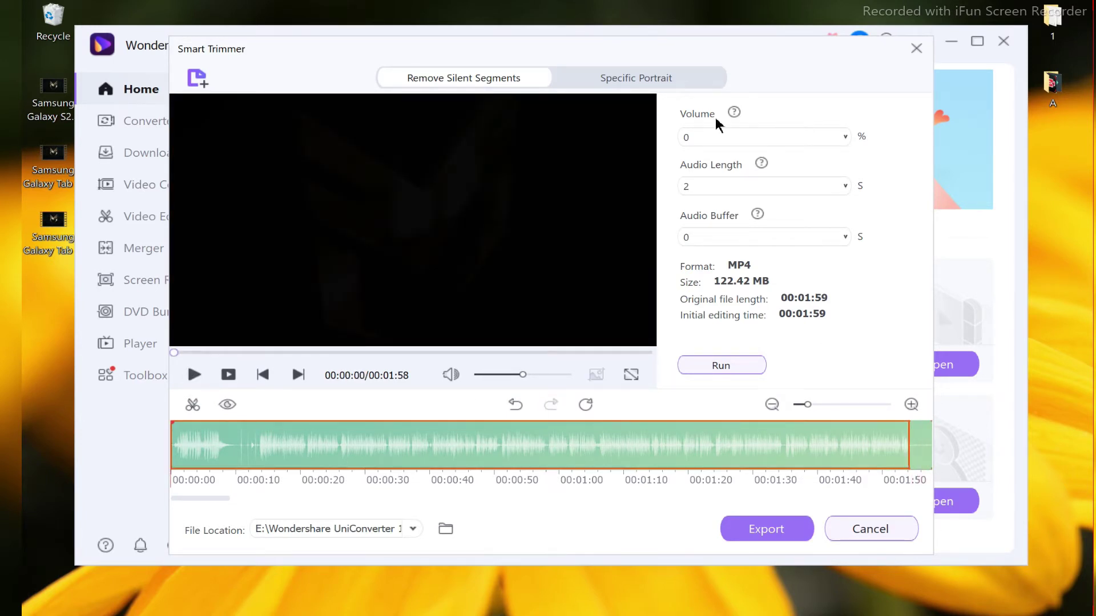
# Step: Remove silent segments with audio length 2 seconds and export the trimmed video
pyautogui.click(639, 78)
pyautogui.click(476, 84)
pyautogui.click(842, 238)
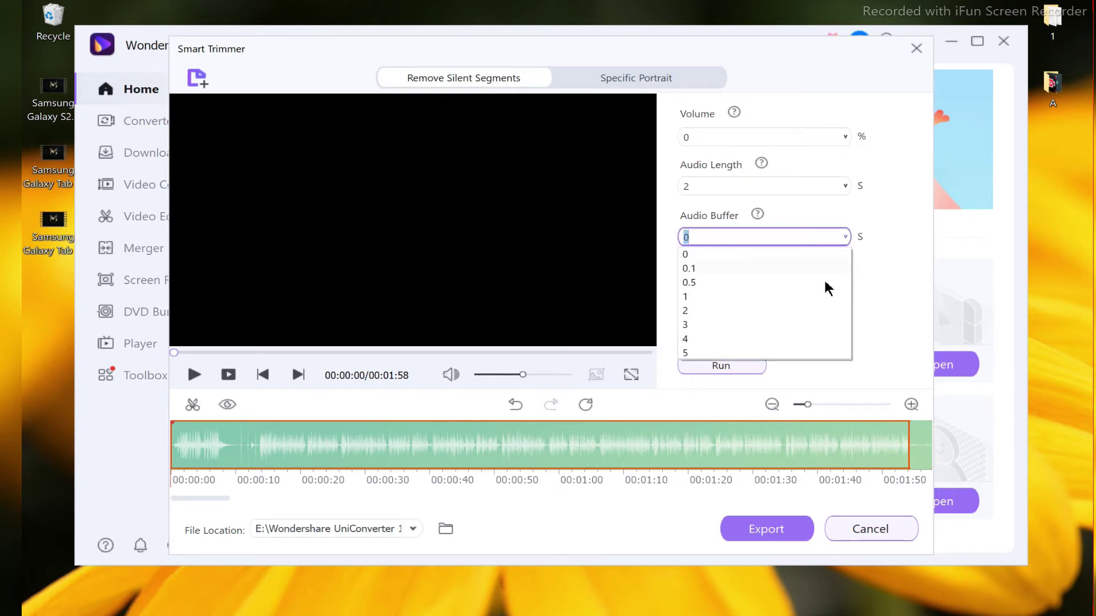
pyautogui.click(896, 340)
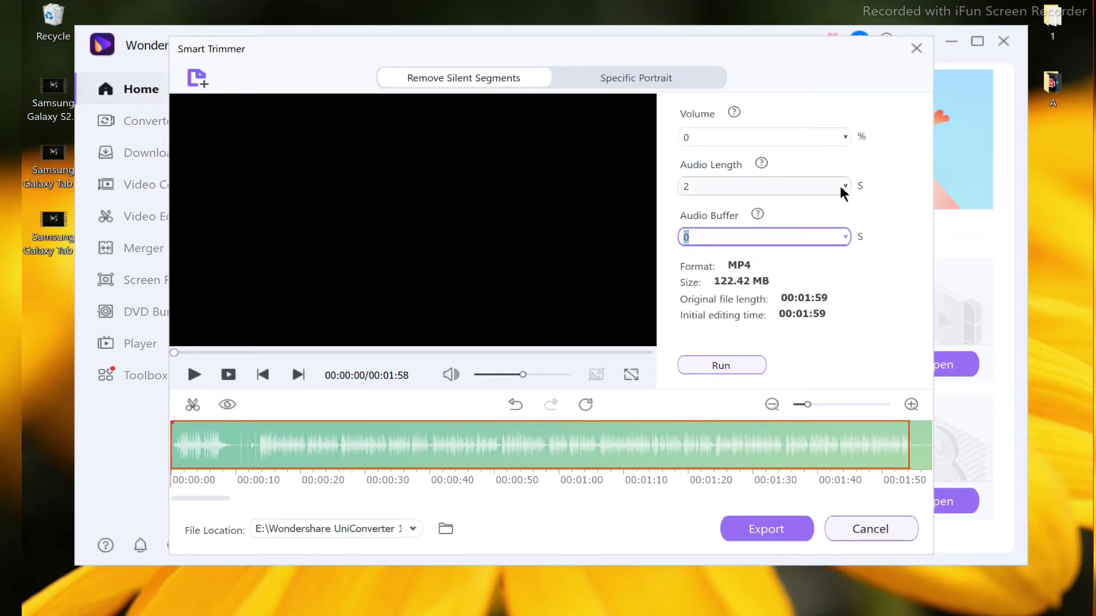
pyautogui.click(844, 188)
pyautogui.click(872, 342)
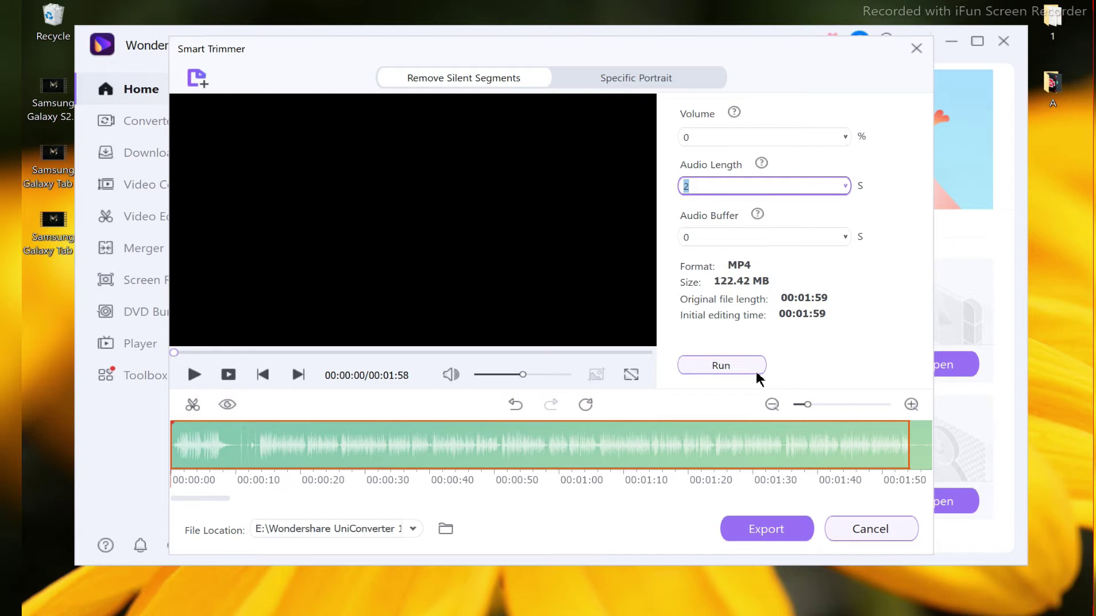
pyautogui.click(720, 366)
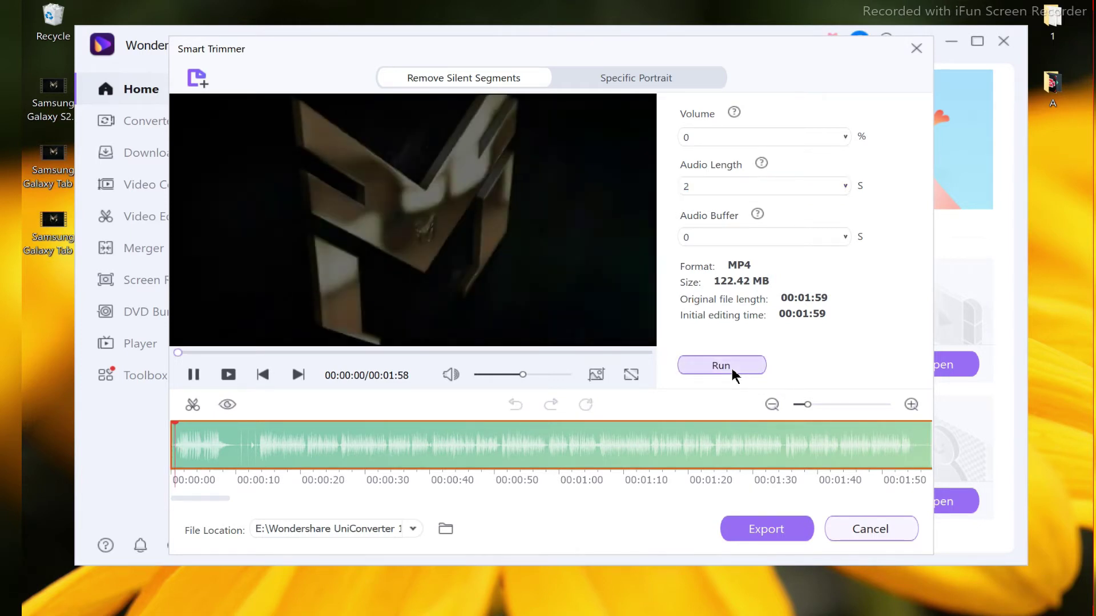
pyautogui.click(194, 375)
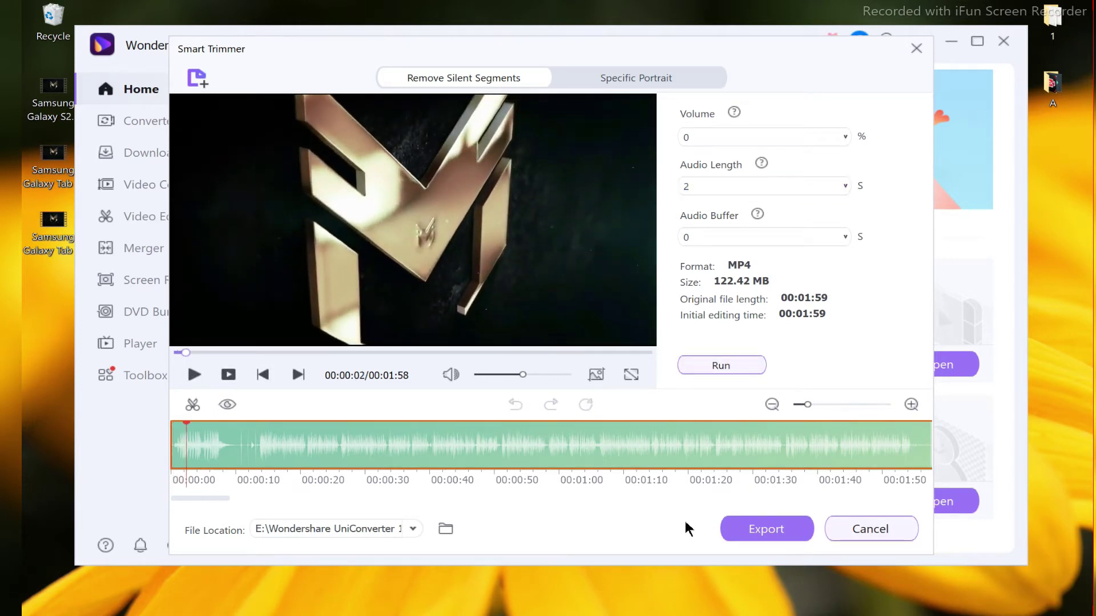
pyautogui.click(751, 532)
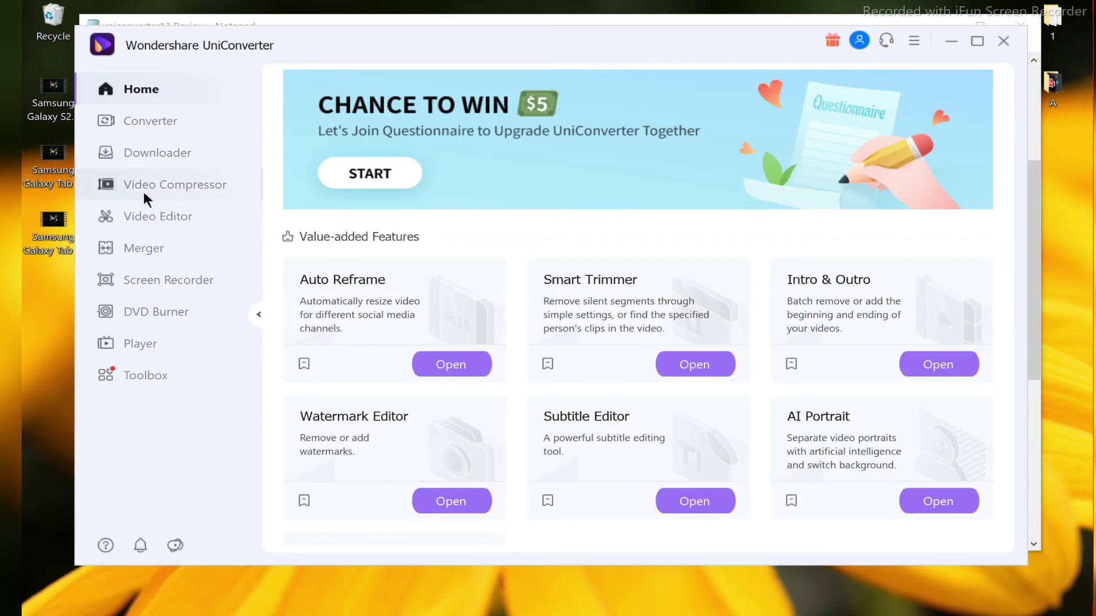
# Step: Load the Samsung Galaxy S22 Ultra video into Video Compressor
pyautogui.click(177, 183)
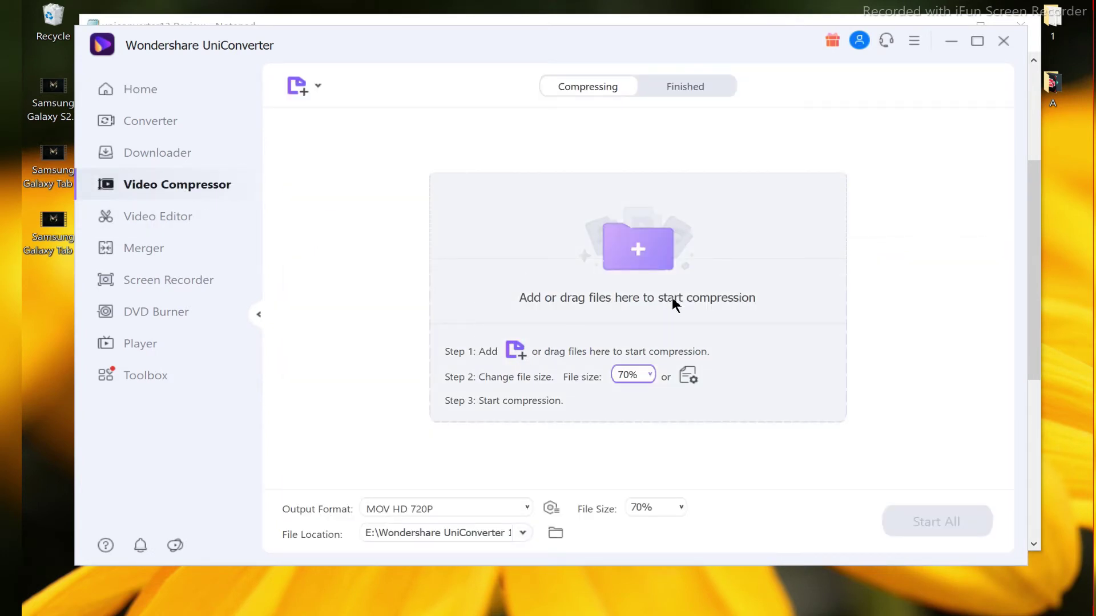
pyautogui.click(628, 231)
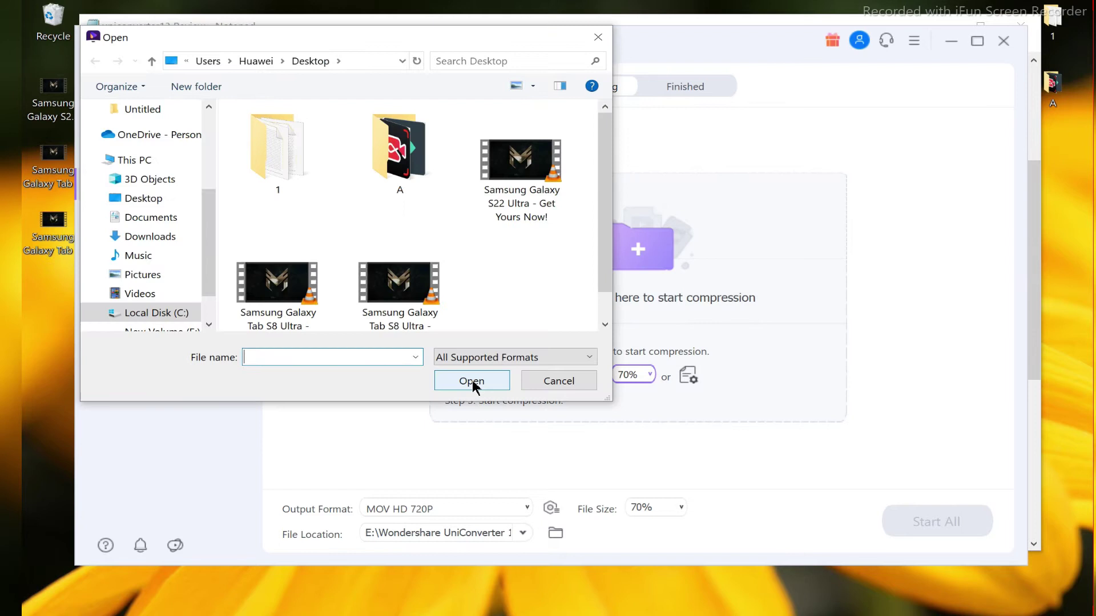
pyautogui.click(498, 201)
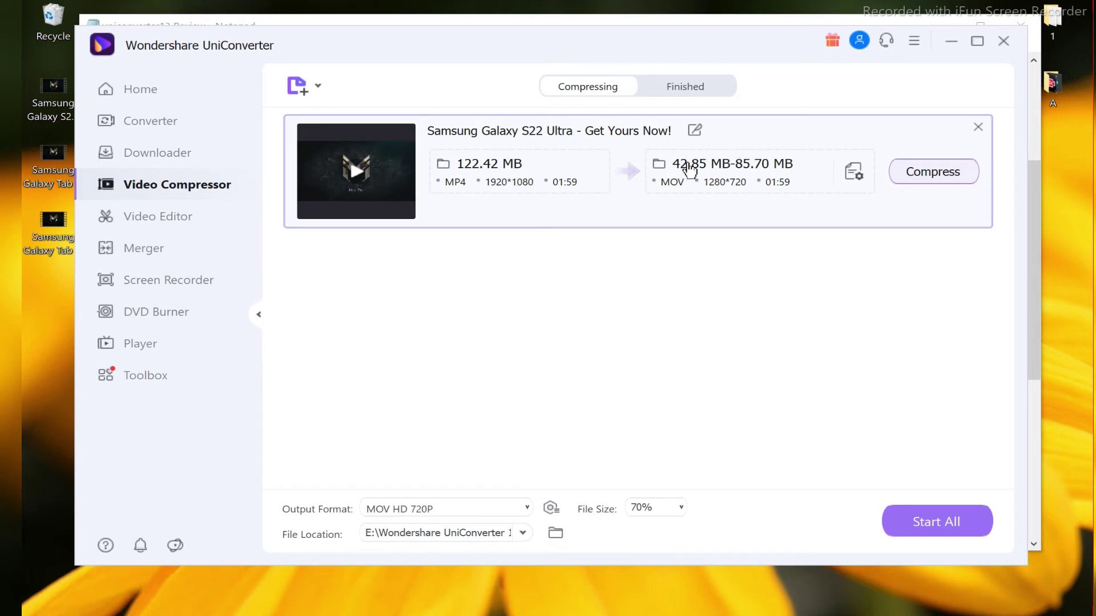
# Step: Lower the compression level to 58%, compress the video, and check the Finished list
pyautogui.click(855, 174)
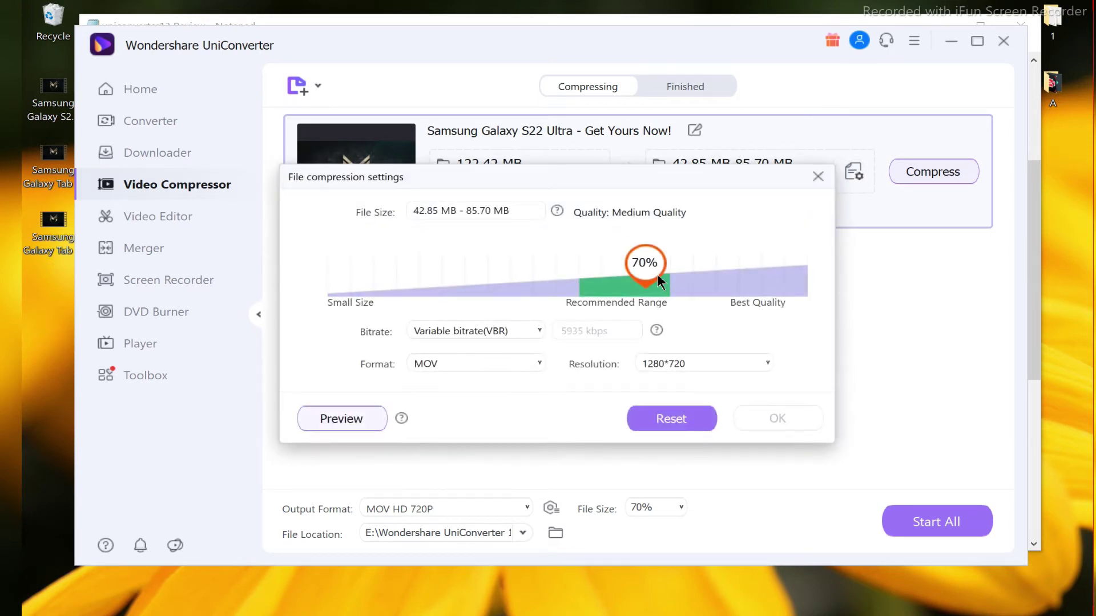
pyautogui.moveTo(657, 274); pyautogui.dragTo(586, 266)
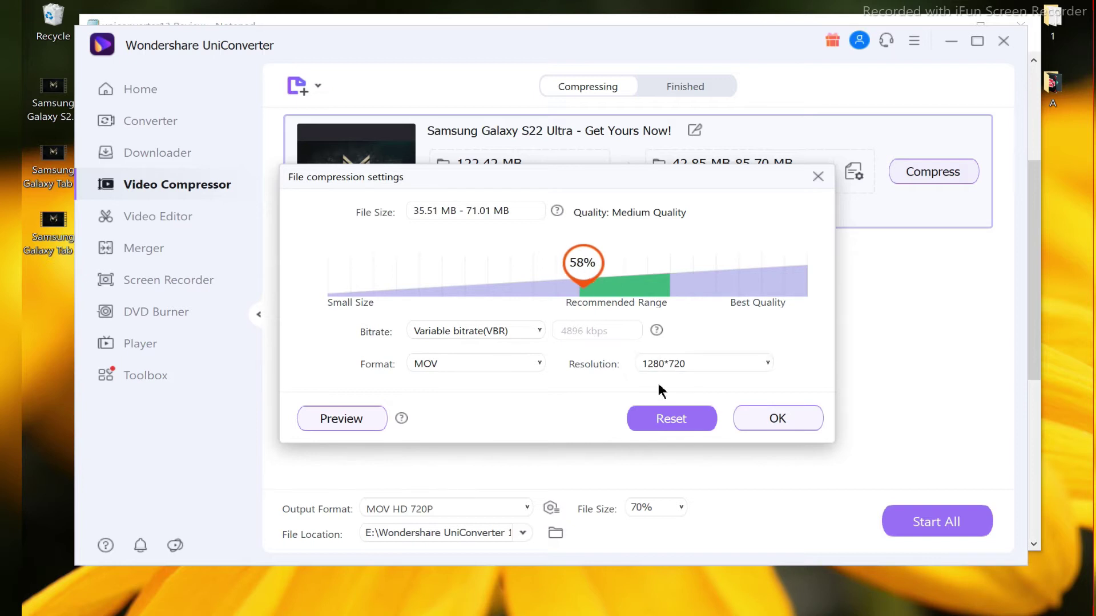
pyautogui.click(758, 416)
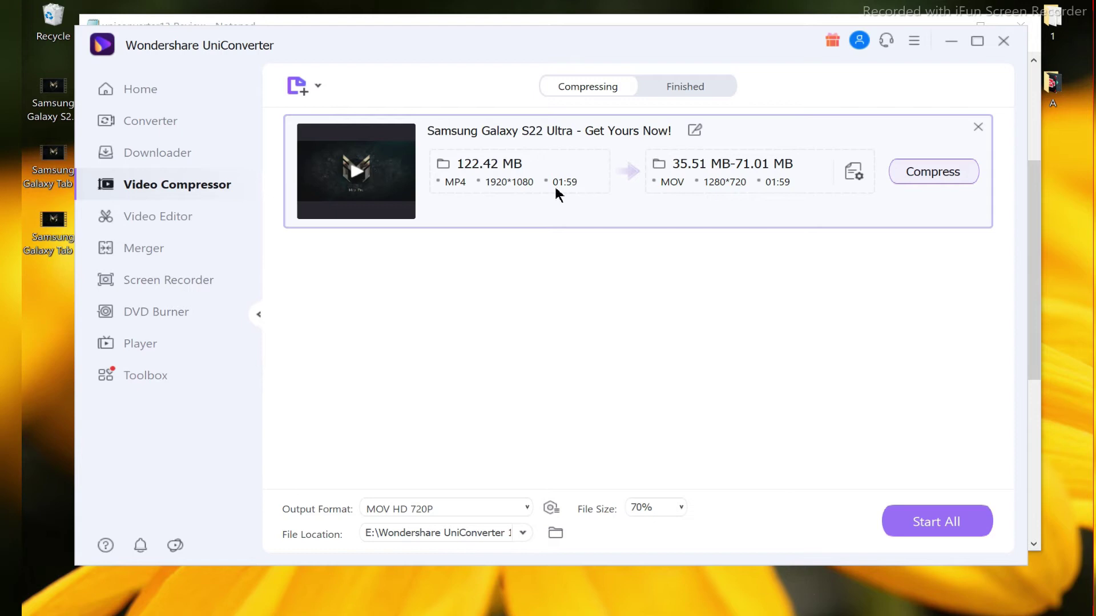
pyautogui.click(929, 170)
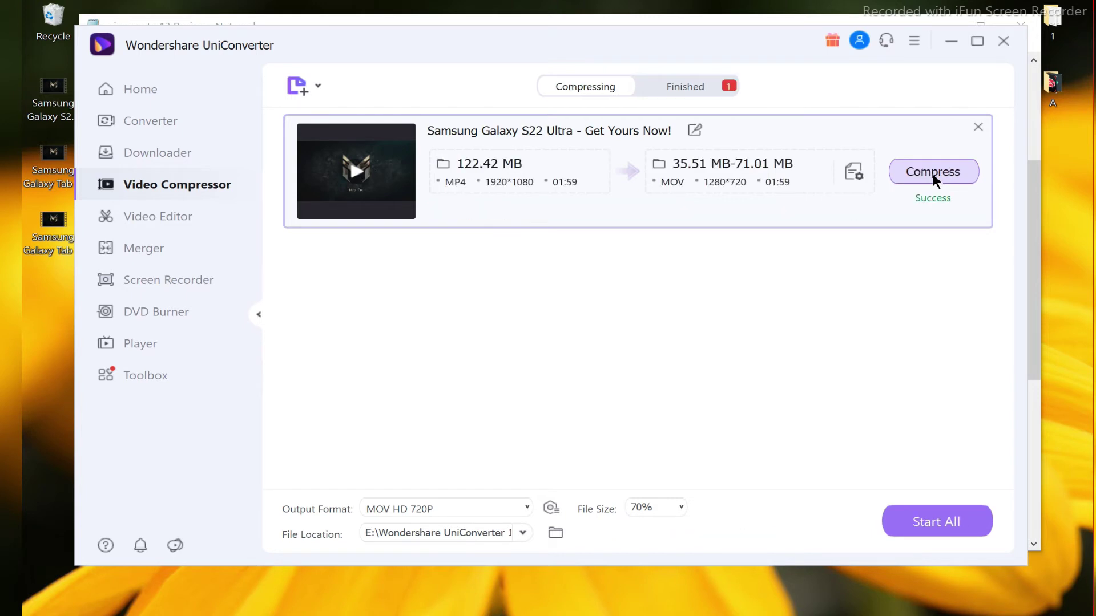
pyautogui.click(702, 92)
pyautogui.click(601, 90)
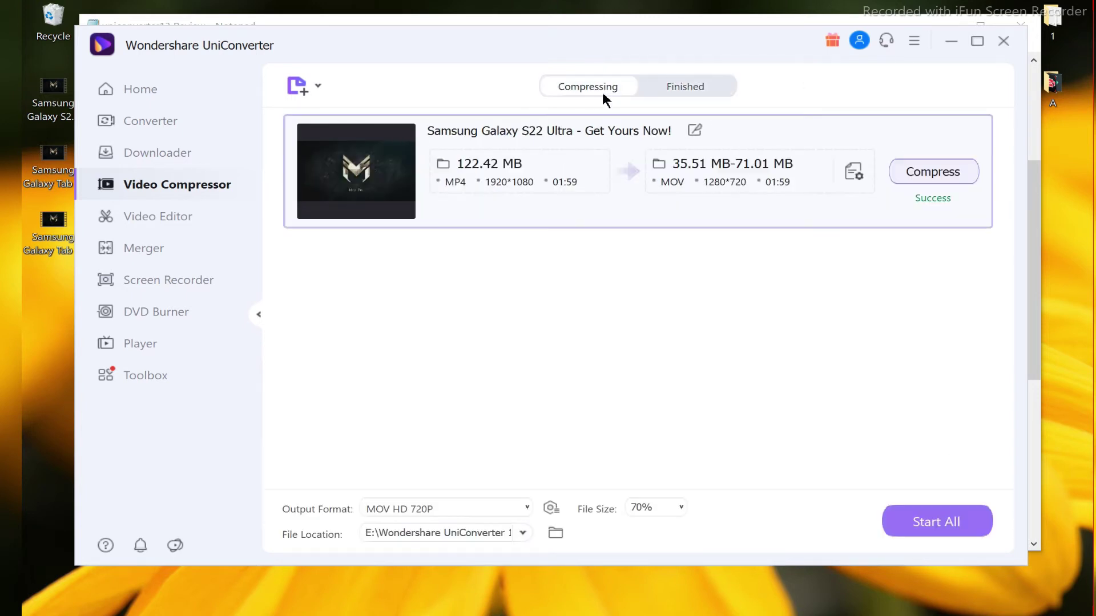
pyautogui.click(679, 91)
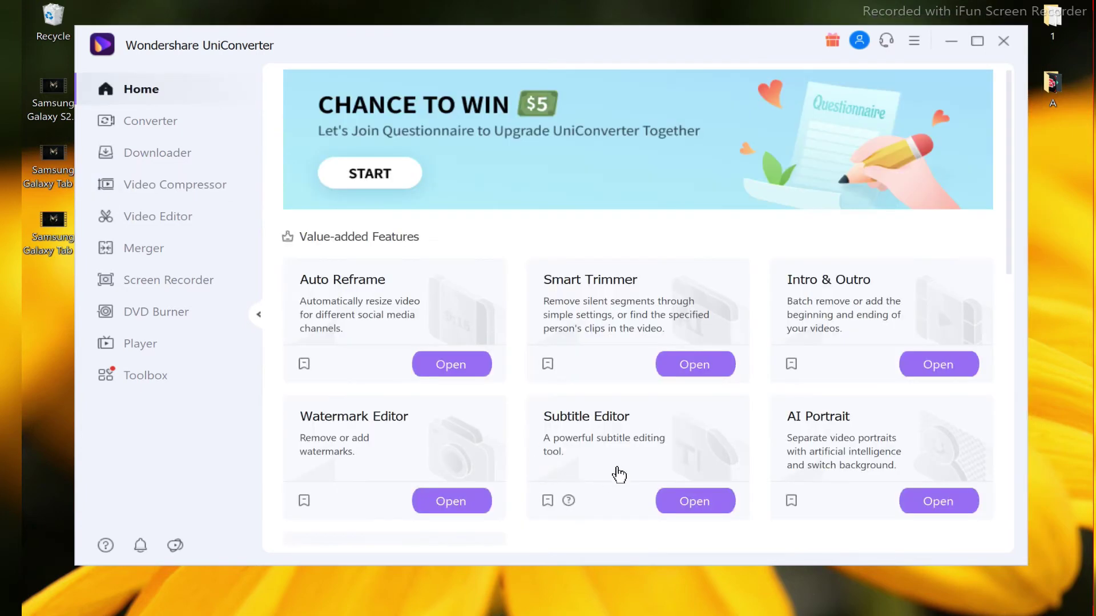
# Step: Load the S22 Ultra video into Subtitle Editor
pyautogui.click(693, 502)
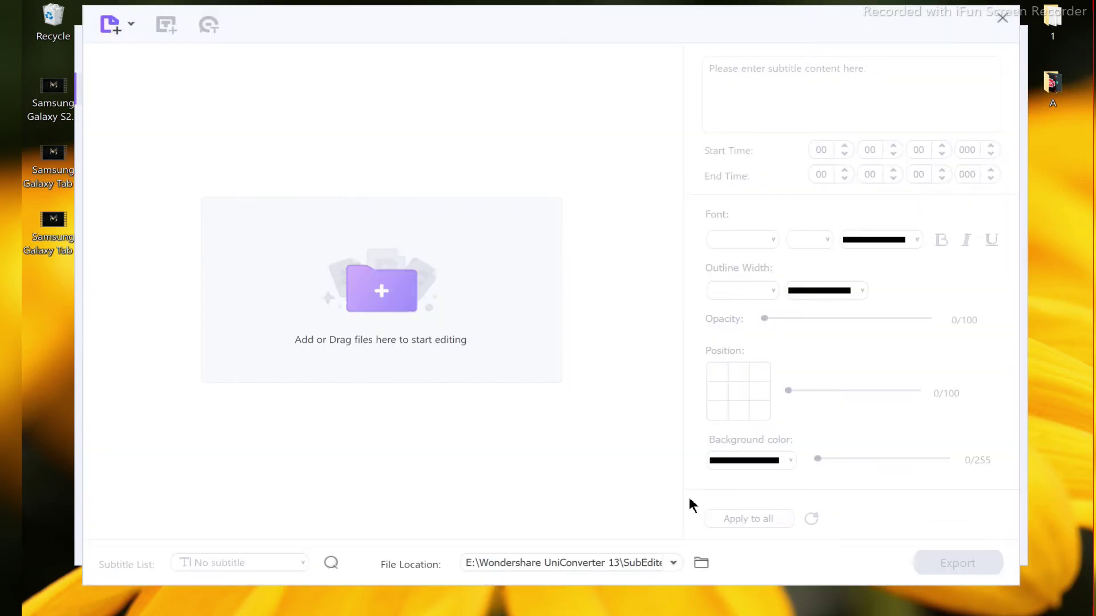
pyautogui.click(418, 294)
pyautogui.doubleClick(513, 180)
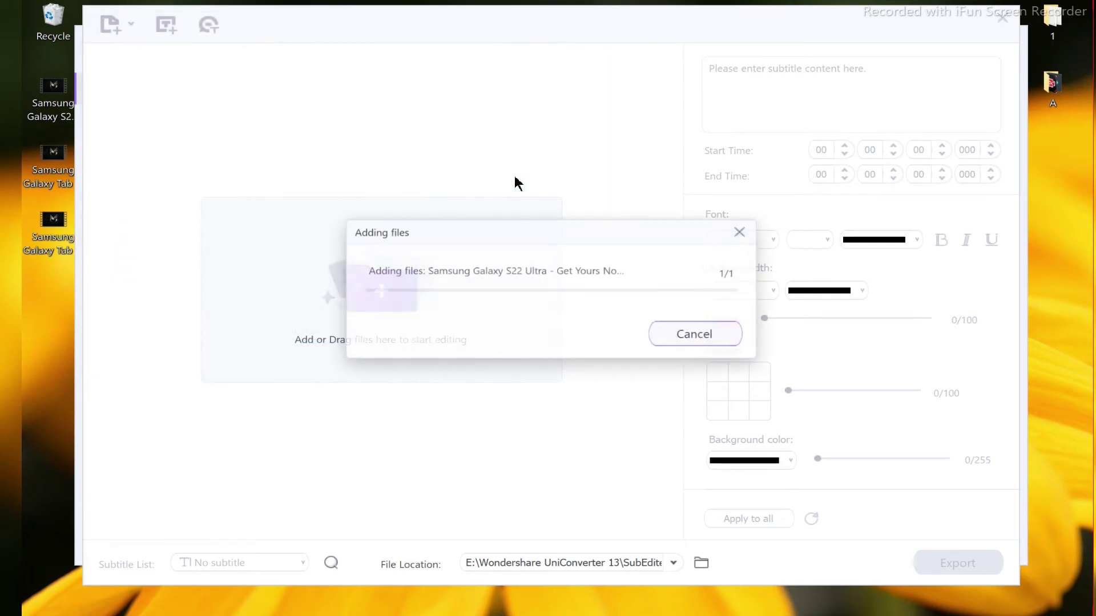
# Step: Add subtitle lines, delete the 3–6 s line, and keep subtitles bottom centre
pyautogui.click(153, 505)
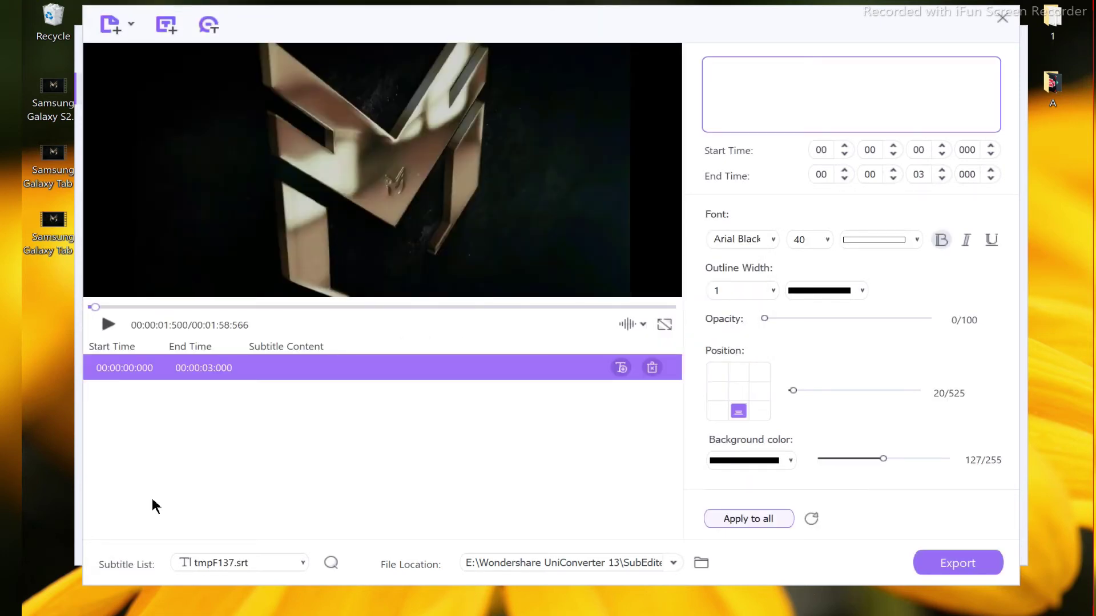
pyautogui.moveTo(833, 24)
pyautogui.mouseDown()
pyautogui.moveTo(827, 7)
pyautogui.moveTo(831, 45)
pyautogui.moveTo(828, 20)
pyautogui.mouseUp()
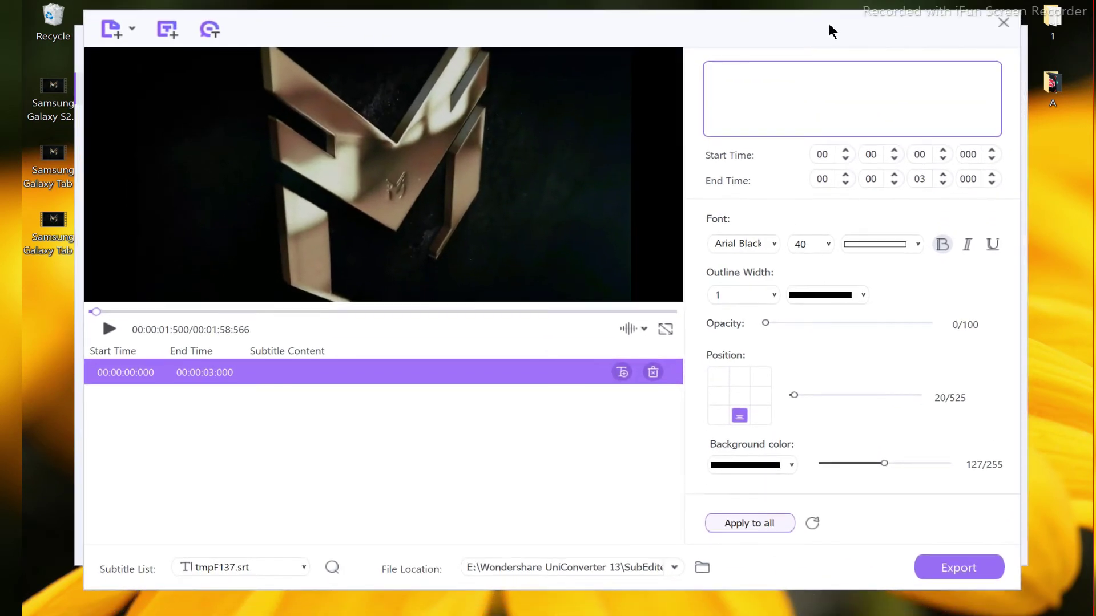
pyautogui.click(623, 372)
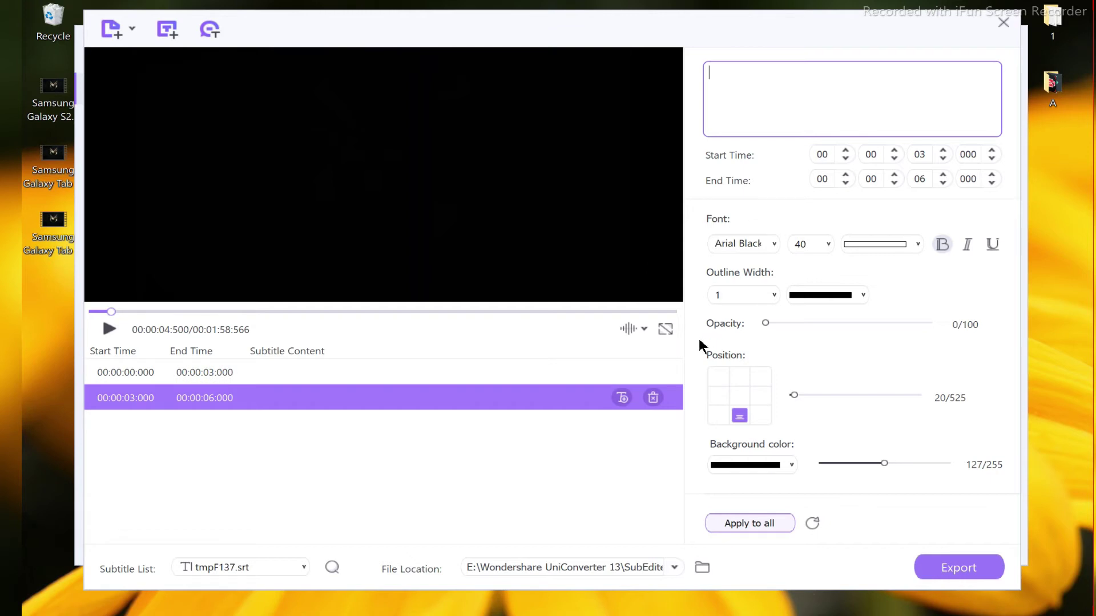
pyautogui.click(654, 398)
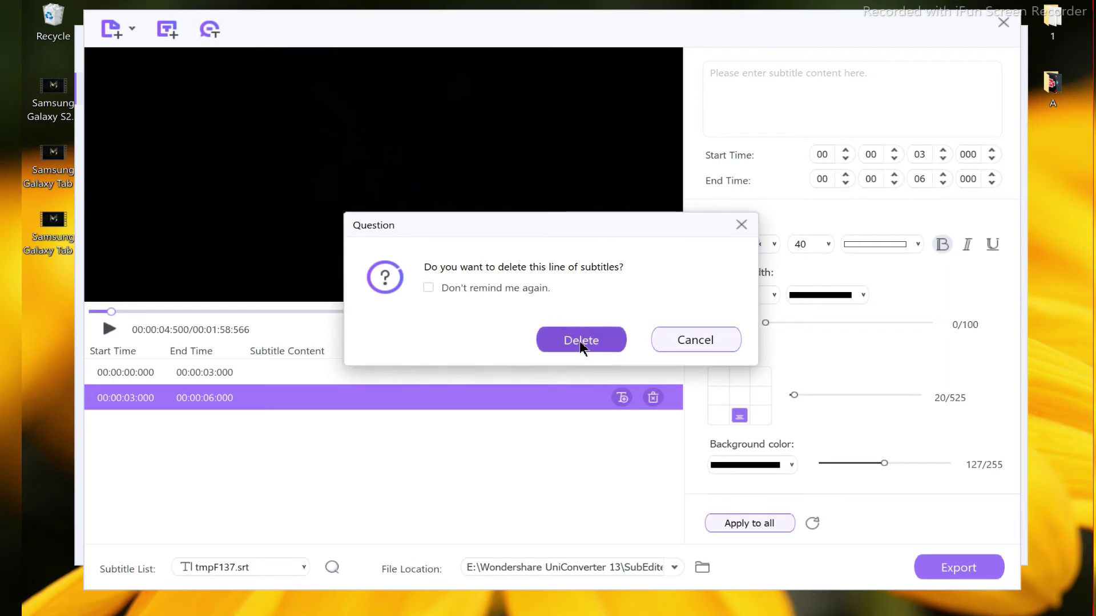
pyautogui.click(580, 341)
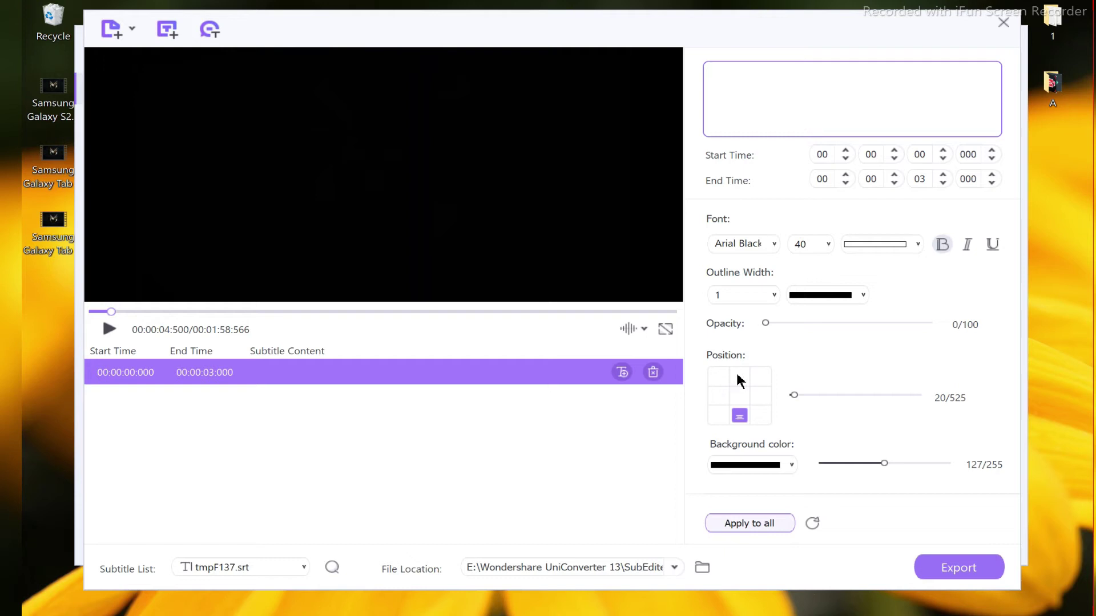
pyautogui.click(737, 417)
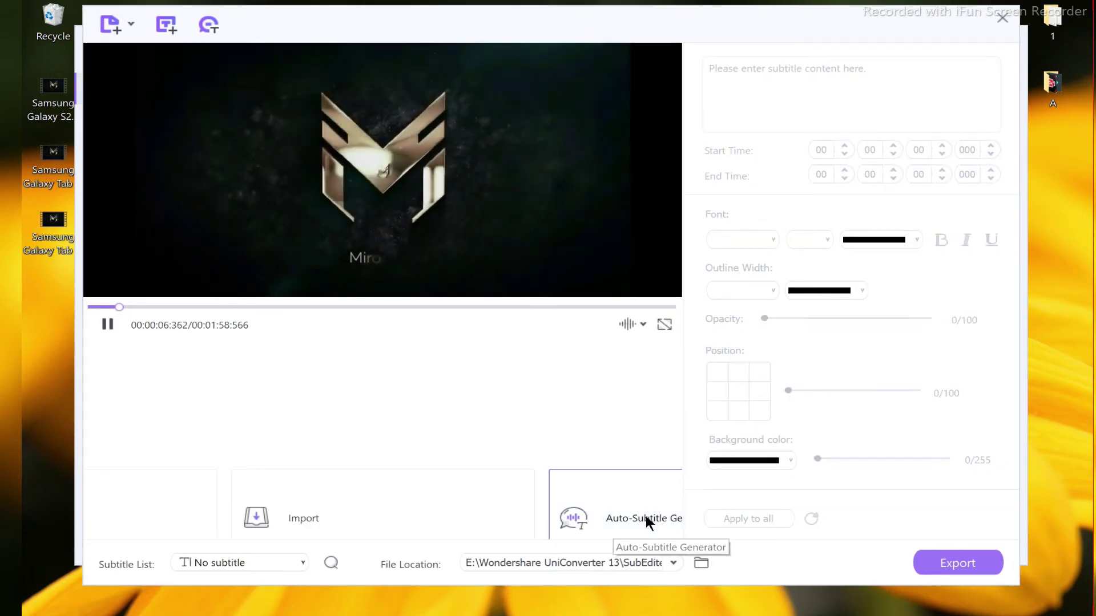
# Step: Skip the Auto-Subtitle purchase offer and add a 3–6 s subtitle 'How are you!'
pyautogui.click(646, 517)
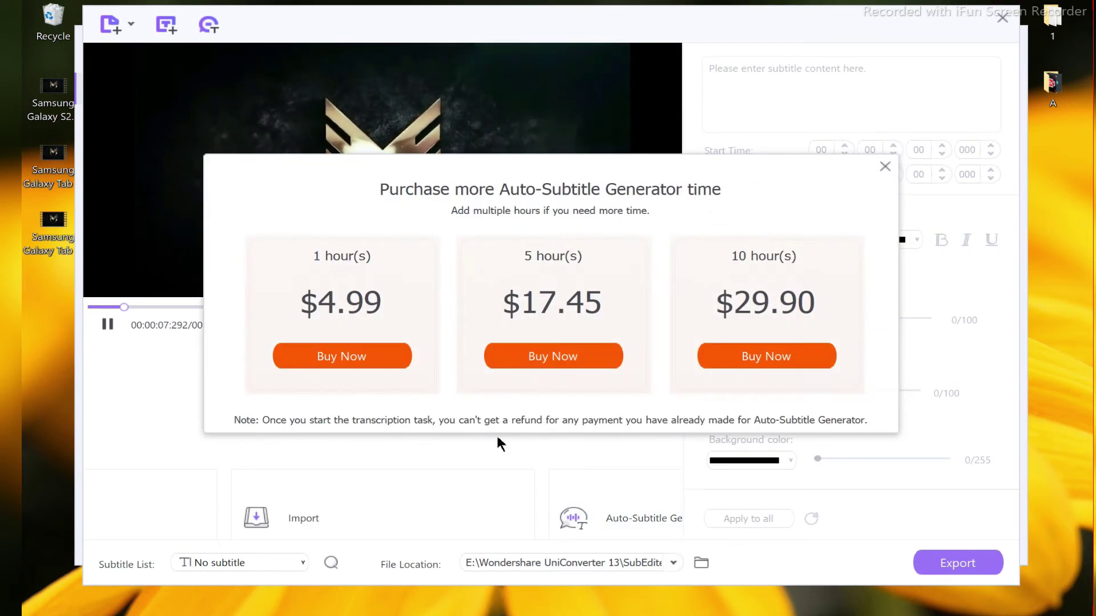
pyautogui.click(885, 166)
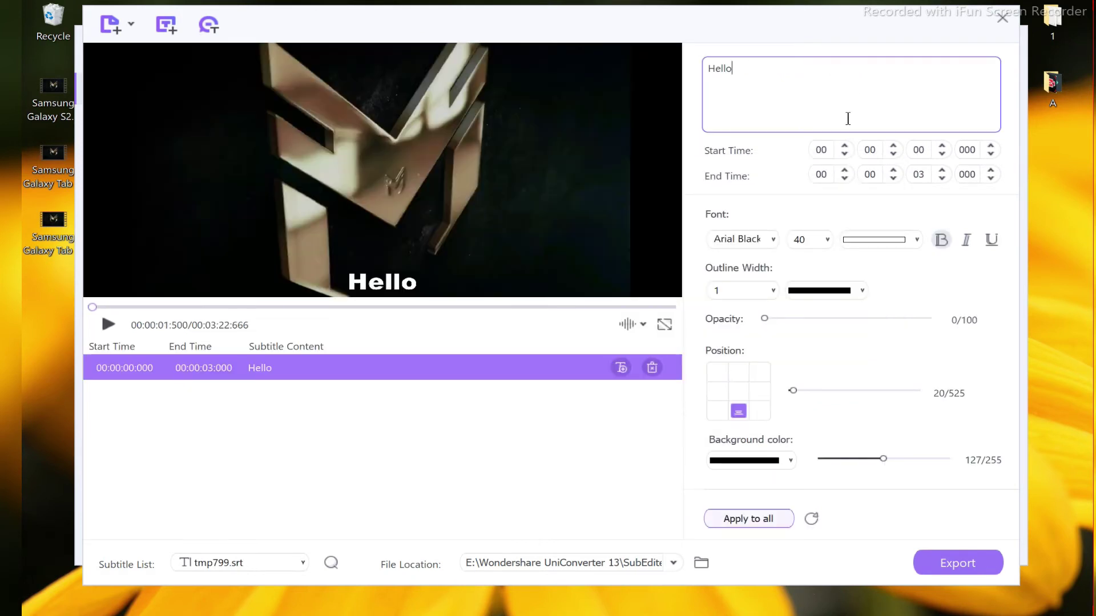
pyautogui.click(621, 367)
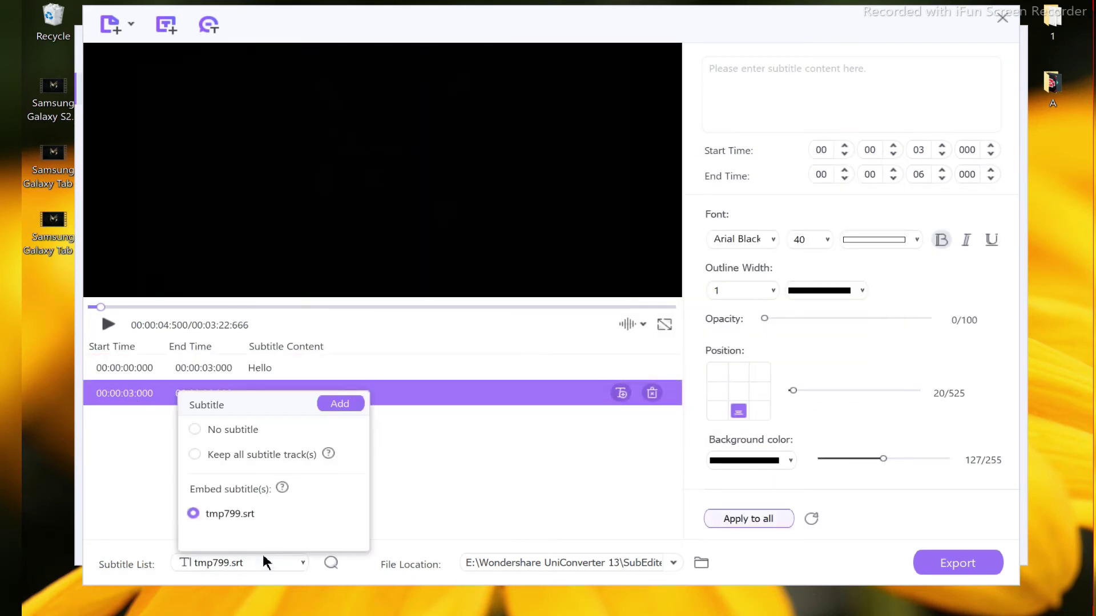
pyautogui.click(509, 393)
pyautogui.write('How are you')
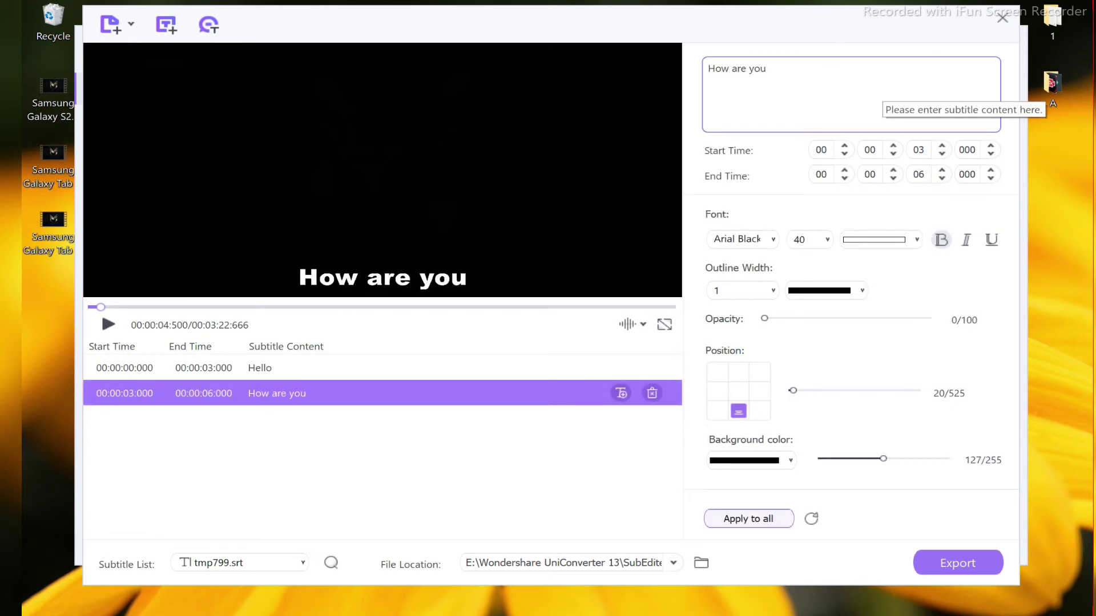
pyautogui.write('!')
# Step: Add a 6–9 s subtitle 'in this video i'll show you how to add a subtitle to your video' and replay from the start
pyautogui.click(621, 393)
pyautogui.write('in this')
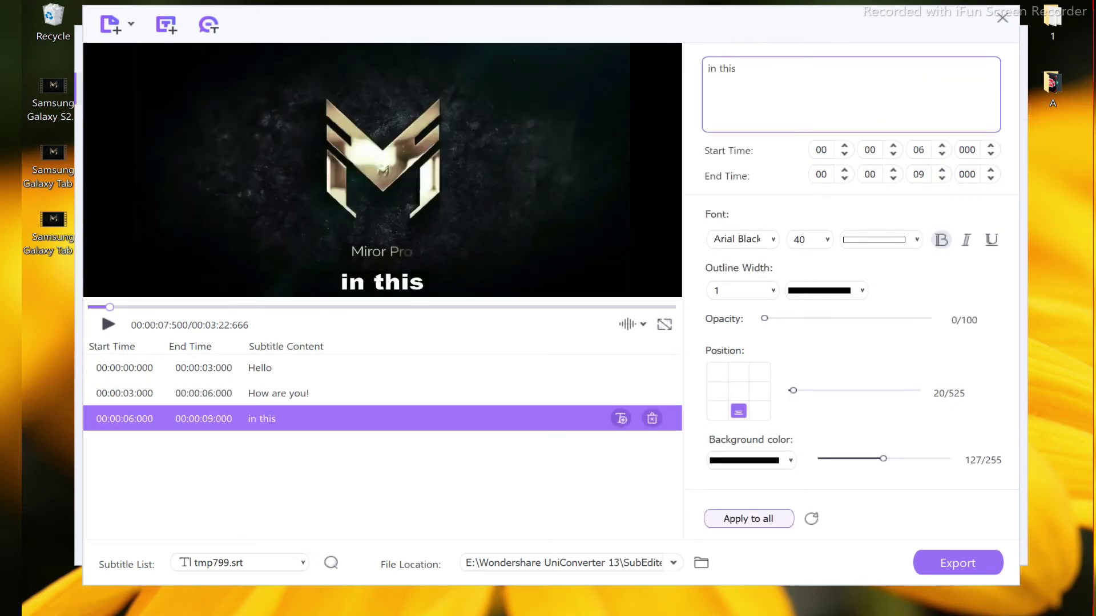
pyautogui.write(" video i'll show you how to add a subtitle")
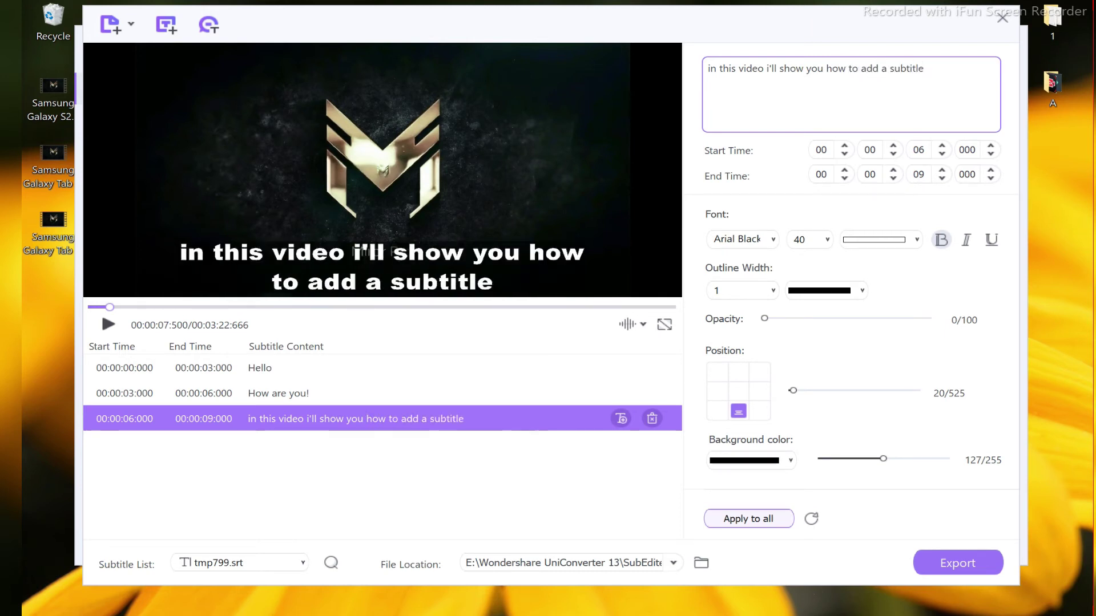
pyautogui.write(' to your video')
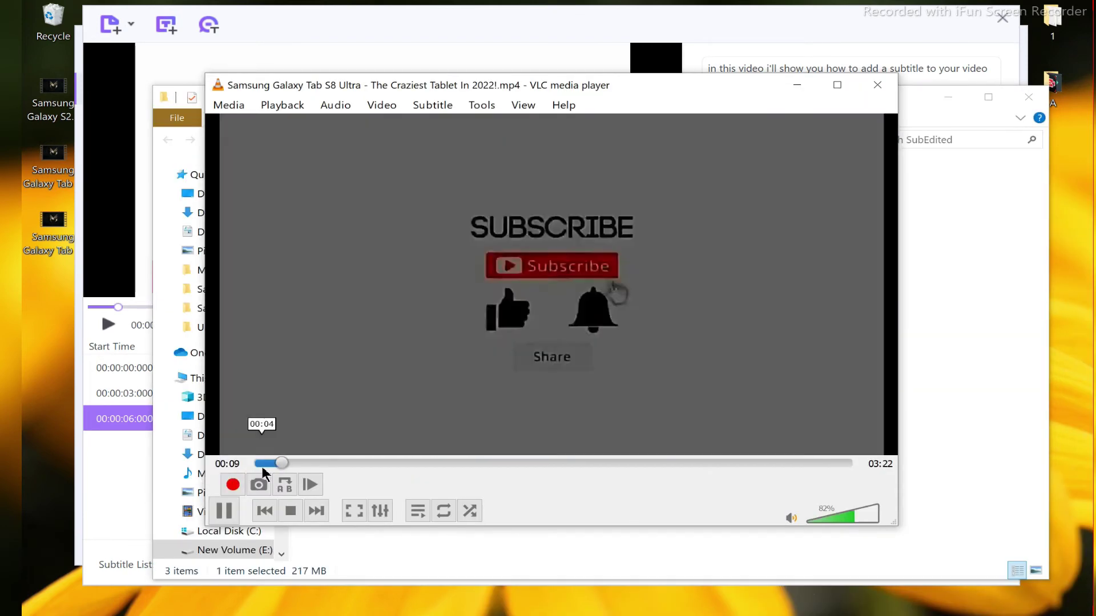
pyautogui.click(262, 464)
pyautogui.click(256, 463)
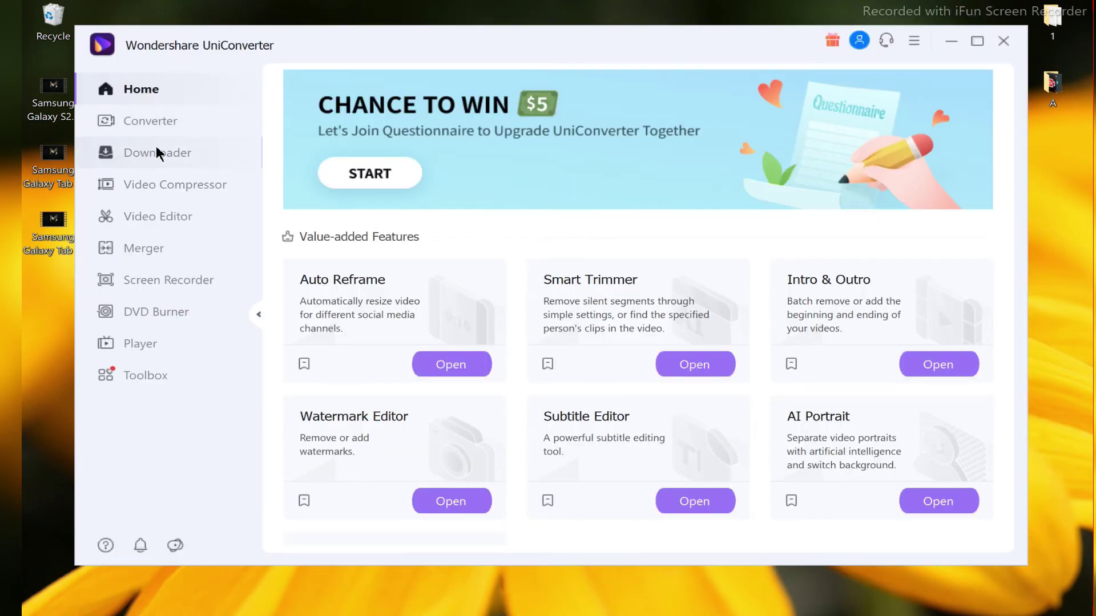
# Step: Download the copied Facebook video in Downloader with High Speed Download turned on
pyautogui.click(147, 160)
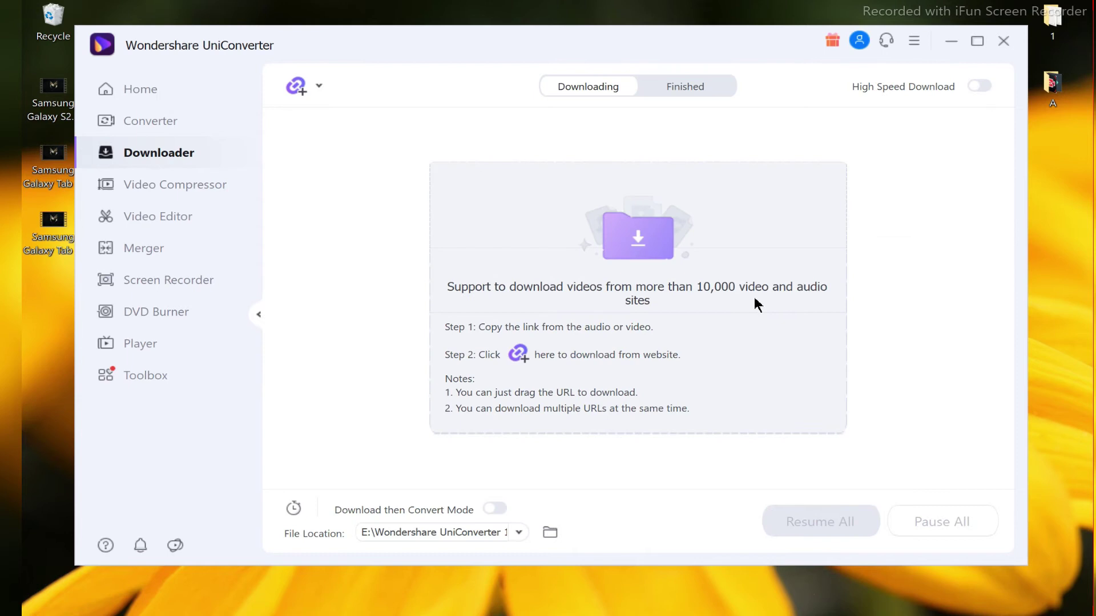
pyautogui.click(642, 249)
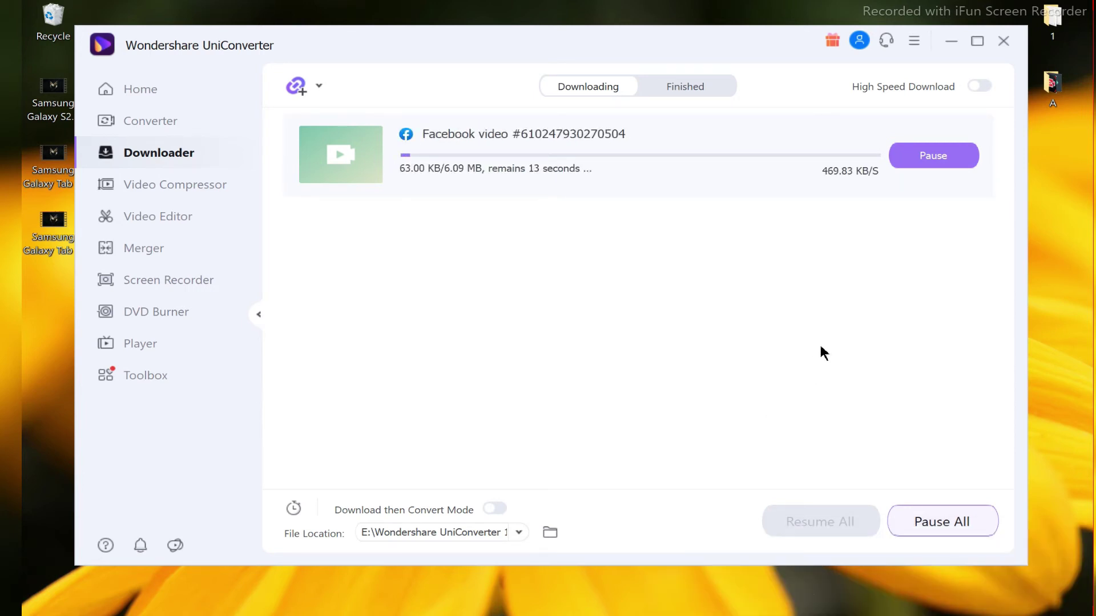
pyautogui.click(980, 86)
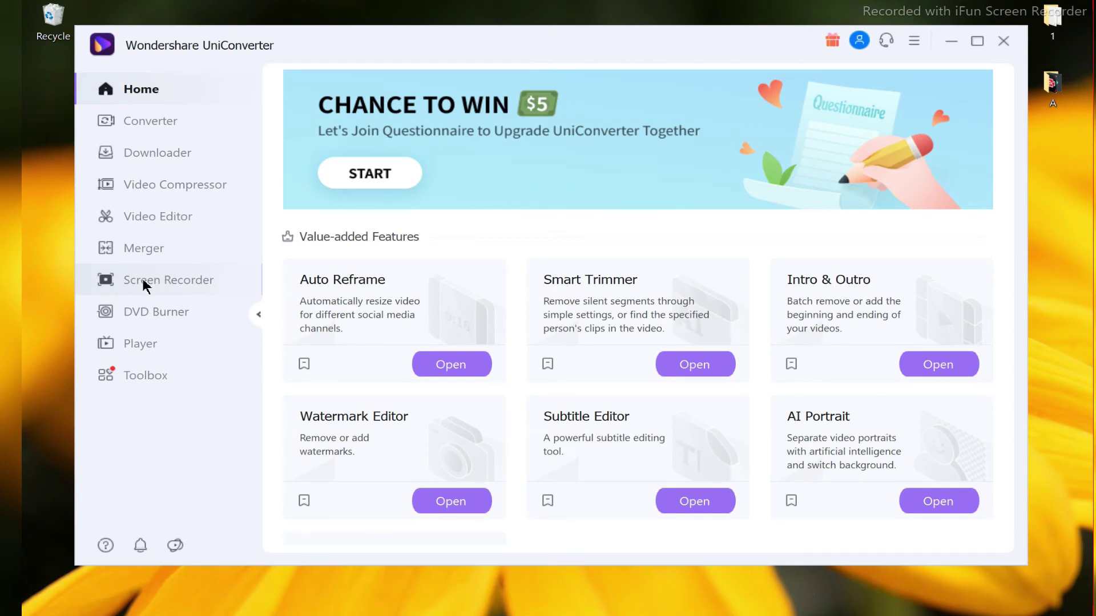
# Step: Record the desktop with Screen Recorder after extending the capture frame's bottom edge slightly
pyautogui.click(143, 279)
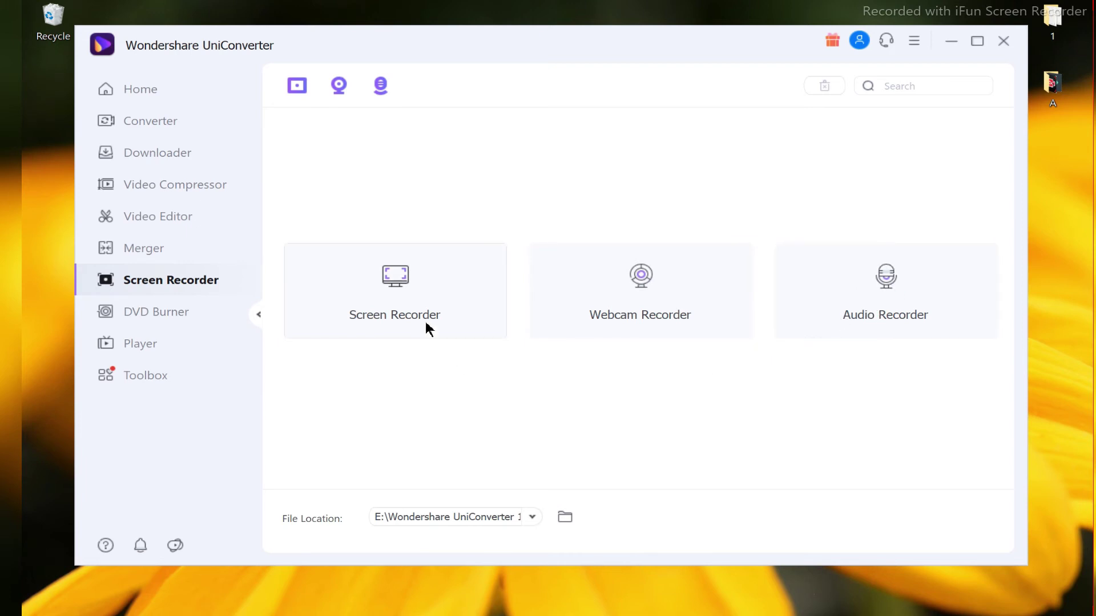
pyautogui.click(401, 301)
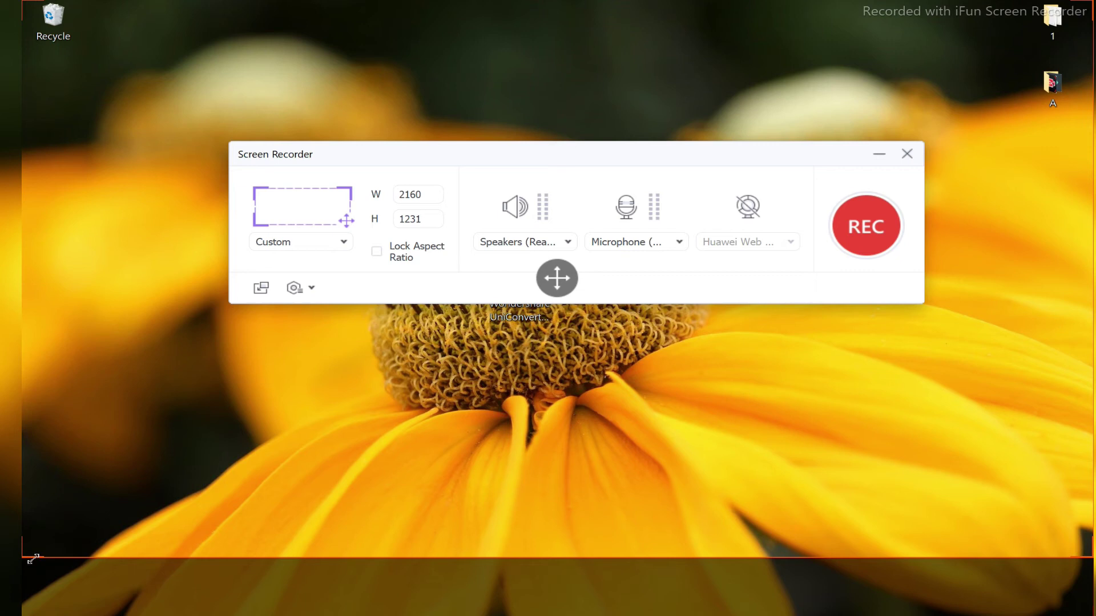
pyautogui.moveTo(32, 559)
pyautogui.mouseDown()
pyautogui.moveTo(33, 540)
pyautogui.moveTo(32, 572)
pyautogui.mouseUp()
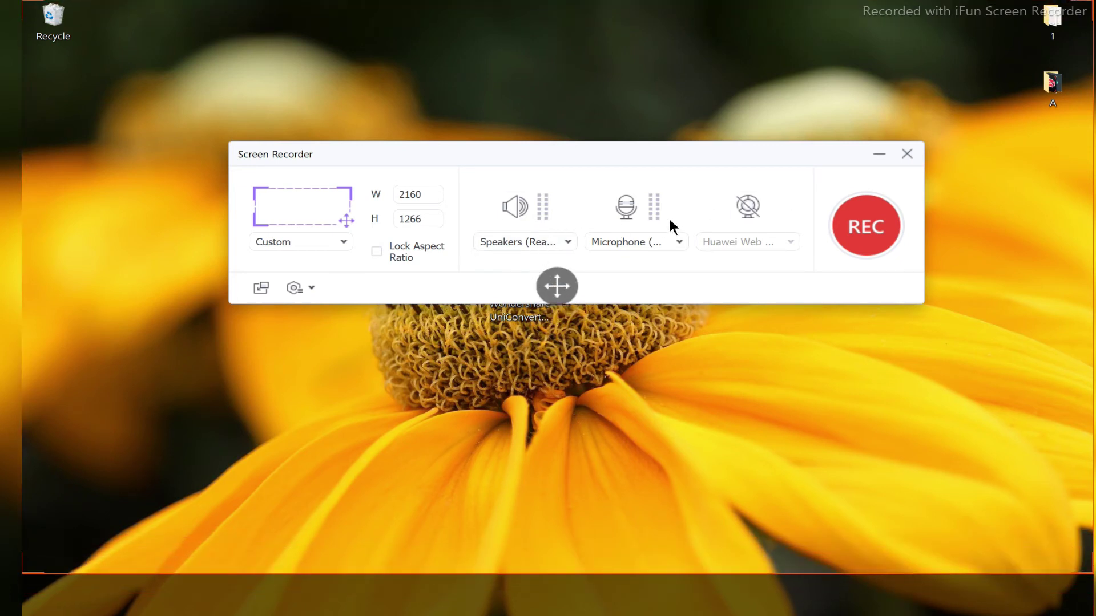
pyautogui.click(865, 228)
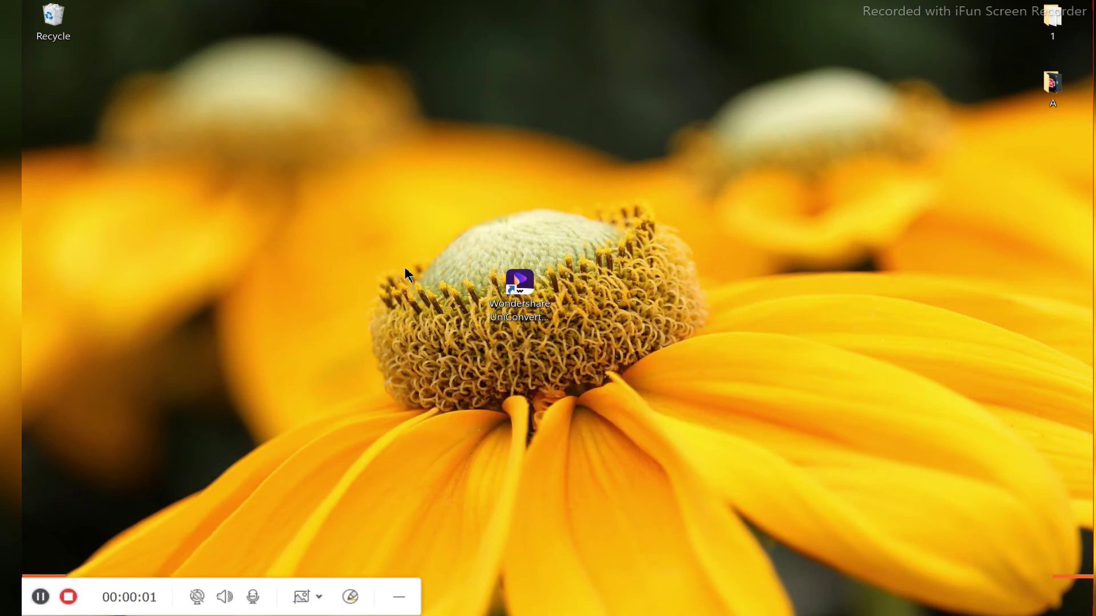
pyautogui.rightClick(334, 185)
pyautogui.rightClick(296, 259)
pyautogui.rightClick(335, 213)
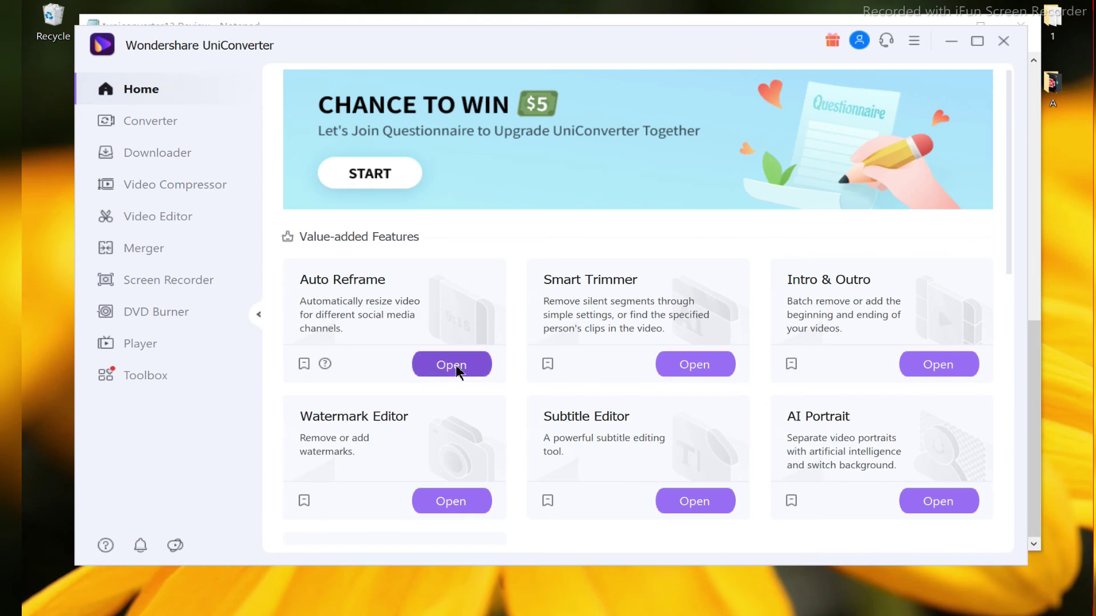
# Step: Load the Samsung Galaxy Tab video into Auto Reframe
pyautogui.click(456, 371)
pyautogui.click(565, 314)
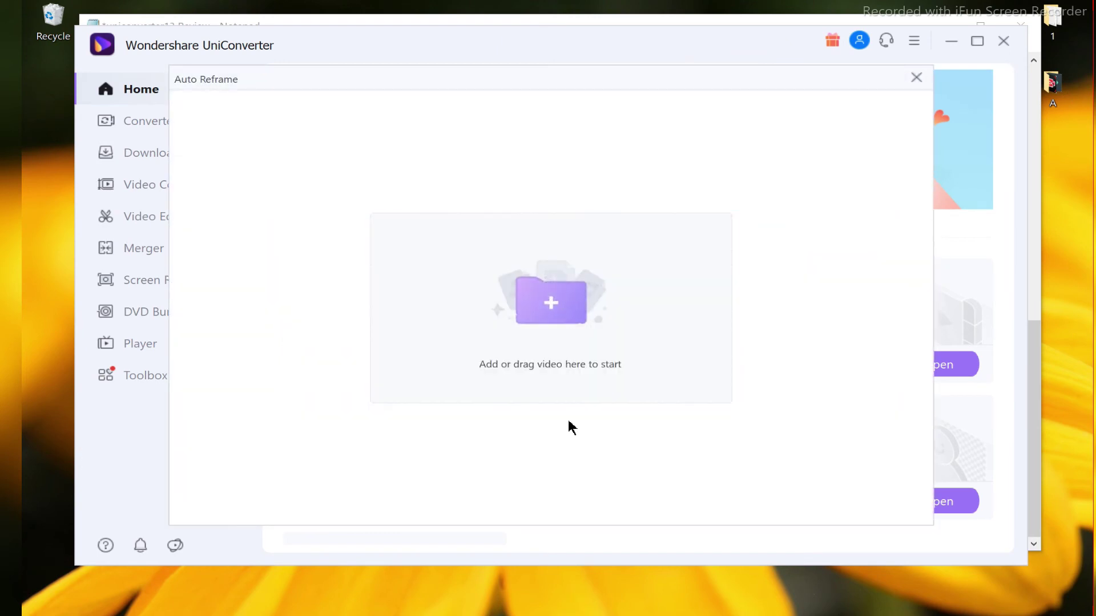
pyautogui.click(631, 419)
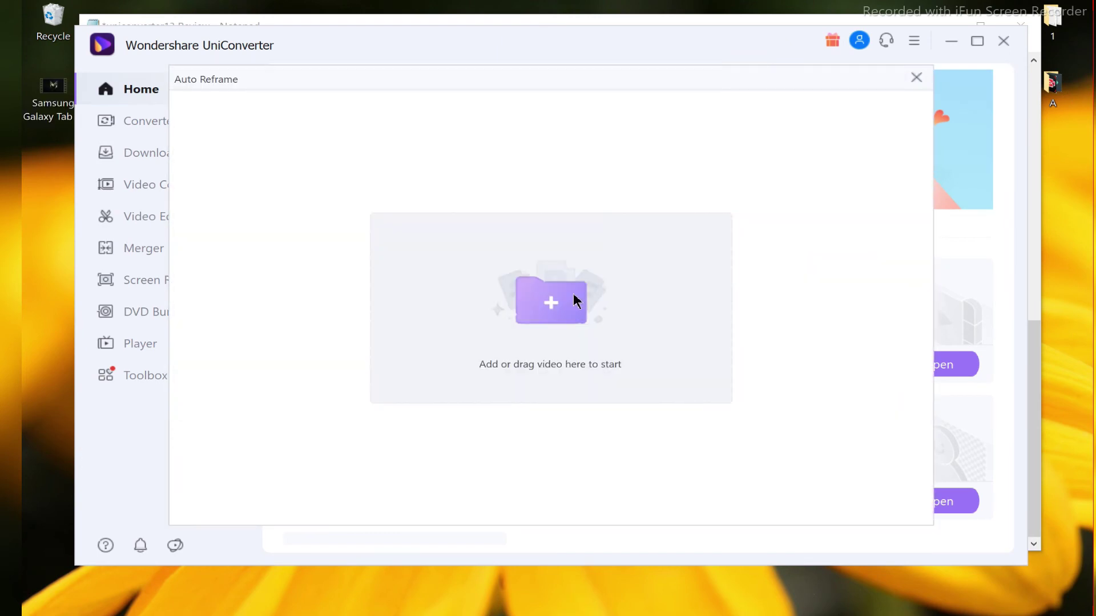
pyautogui.click(573, 294)
pyautogui.doubleClick(553, 206)
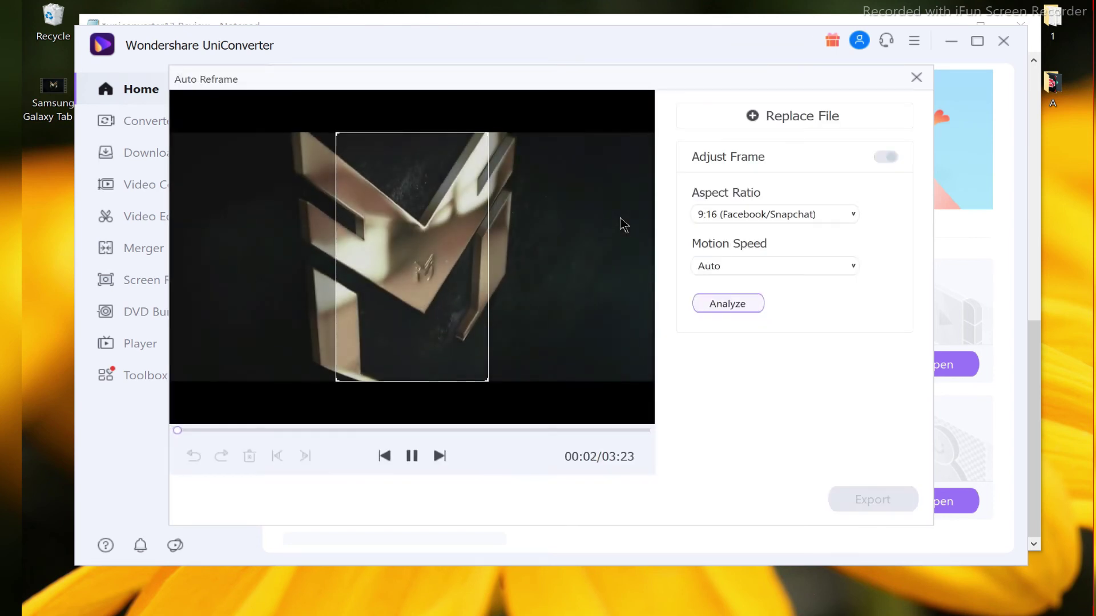
pyautogui.click(411, 459)
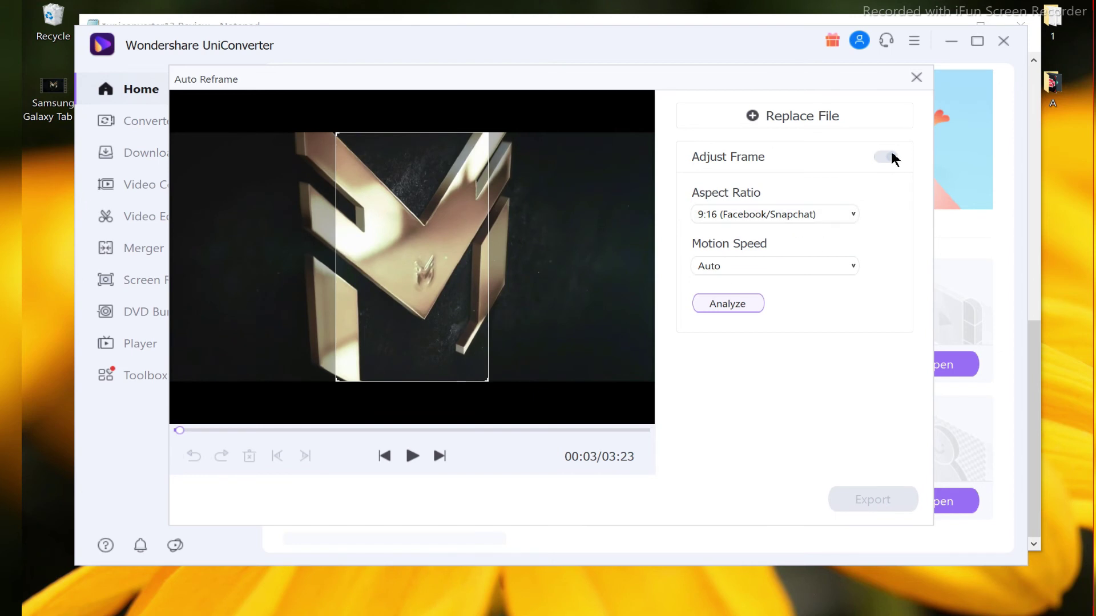
# Step: Start then cancel the reframe analysis, and set motion speed to Fast
pyautogui.click(829, 268)
pyautogui.click(799, 341)
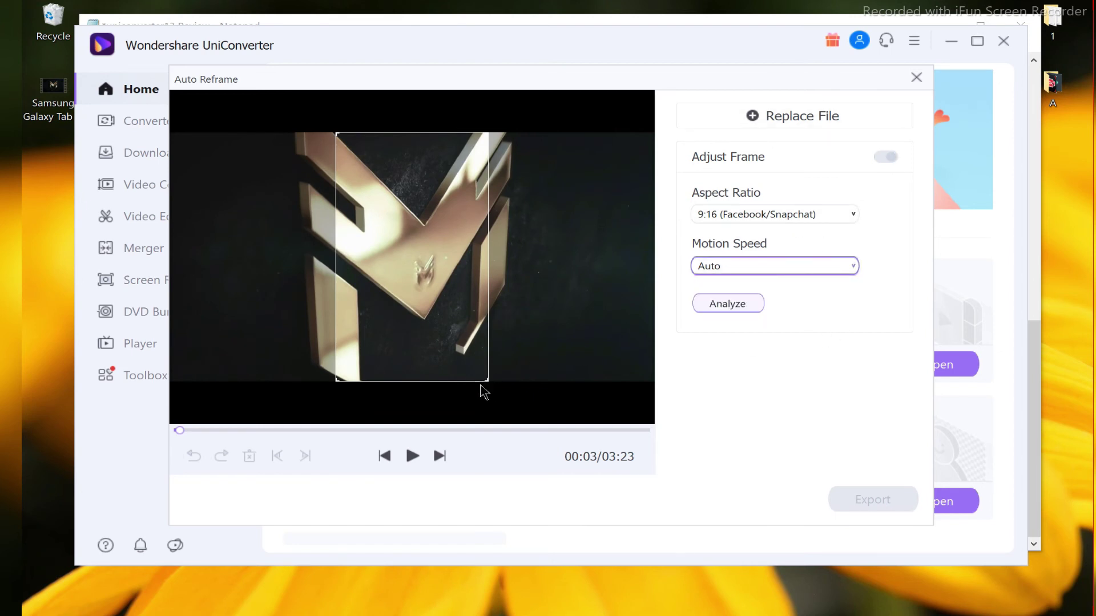
pyautogui.click(412, 456)
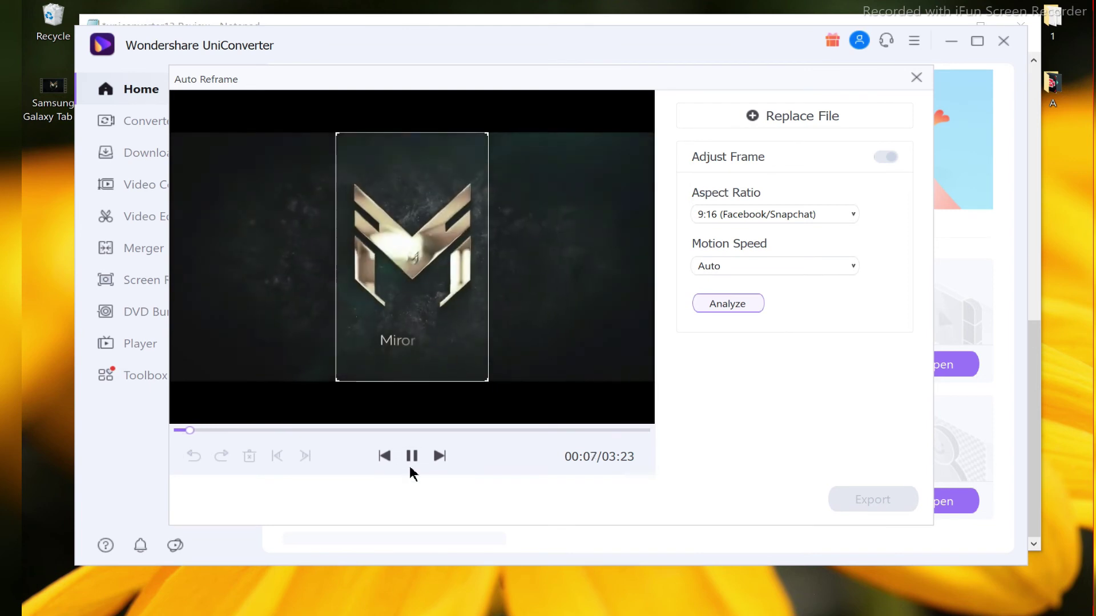
pyautogui.click(728, 303)
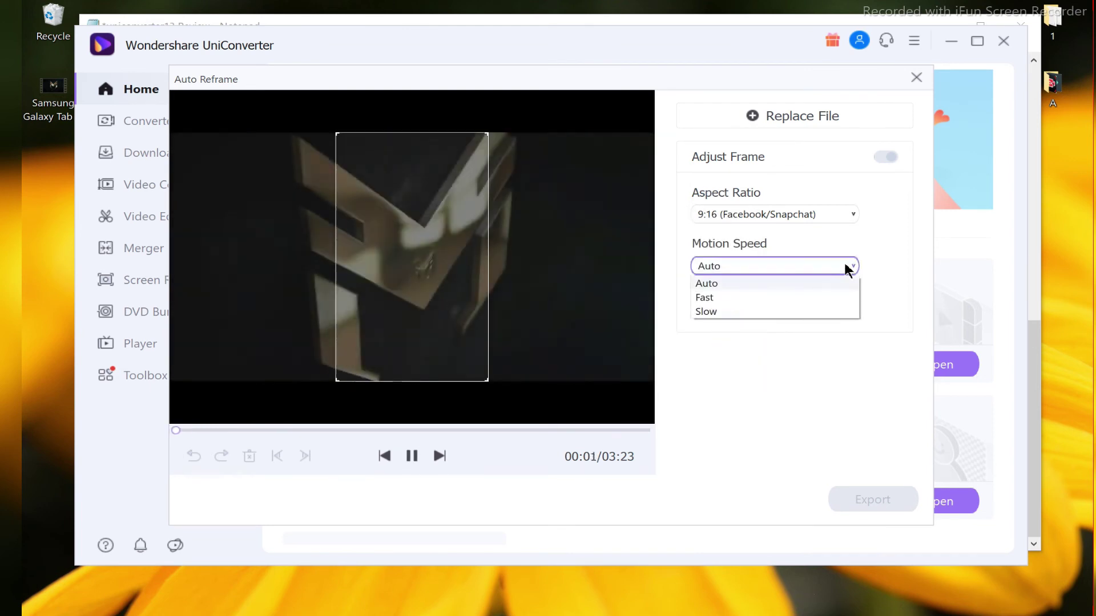
pyautogui.click(844, 268)
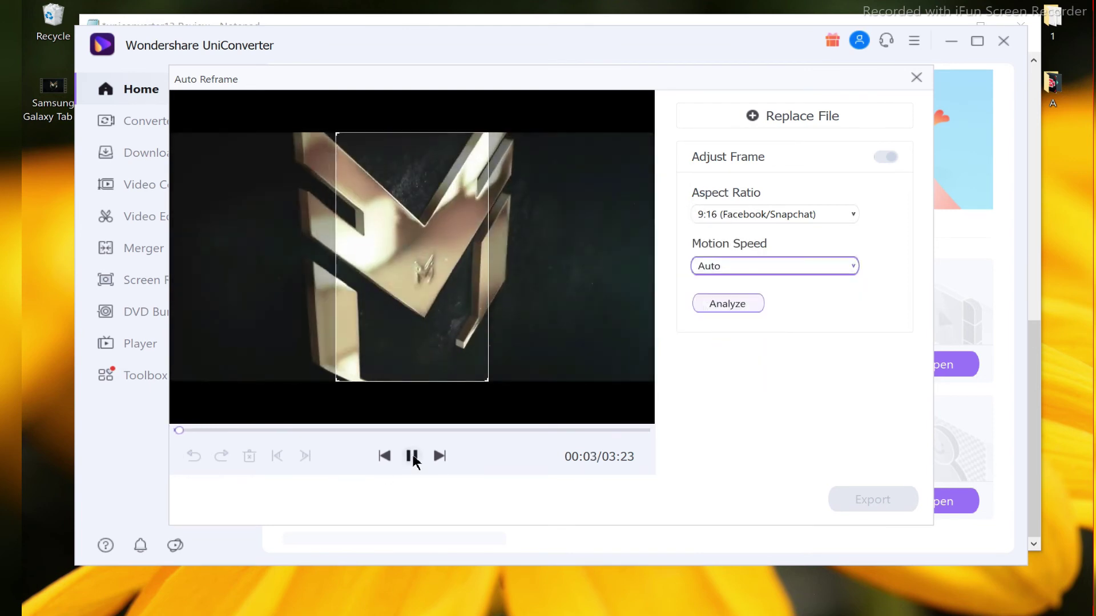
pyautogui.click(412, 457)
pyautogui.click(837, 264)
pyautogui.click(802, 297)
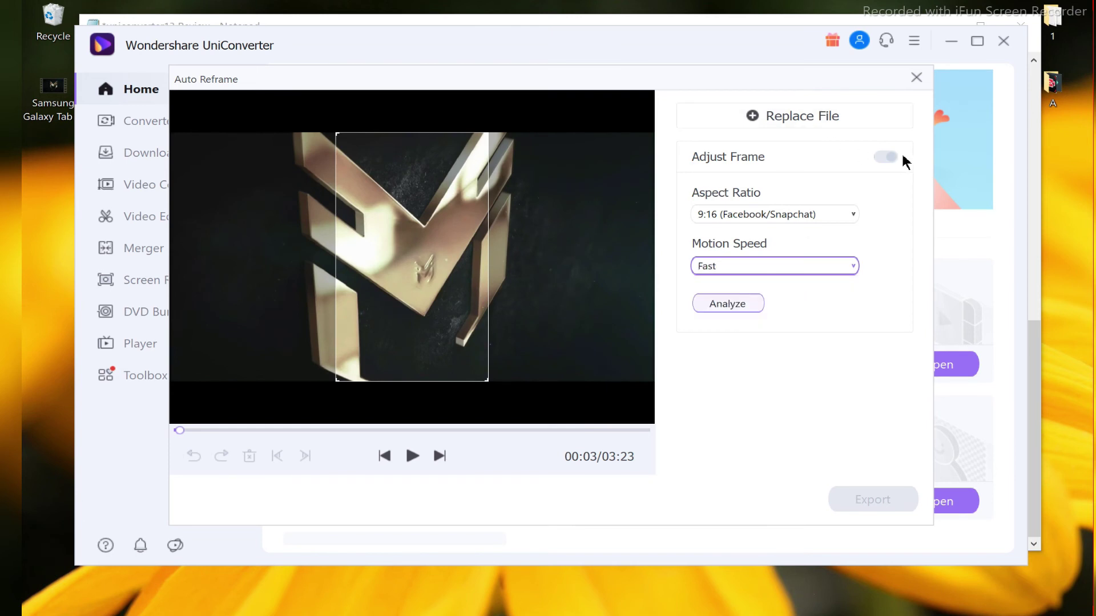
# Step: Try the 4:3, 4:5 and 21:9 aspect ratios, settling on 9:16 with Fast motion
pyautogui.click(851, 214)
pyautogui.click(829, 219)
pyautogui.click(821, 216)
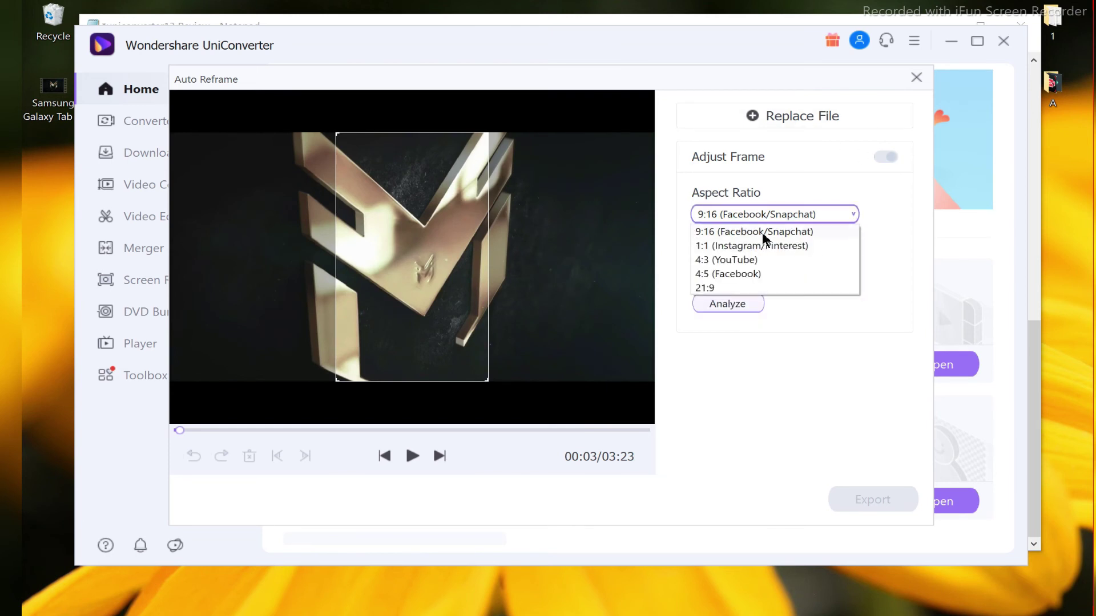
pyautogui.click(730, 260)
pyautogui.click(814, 215)
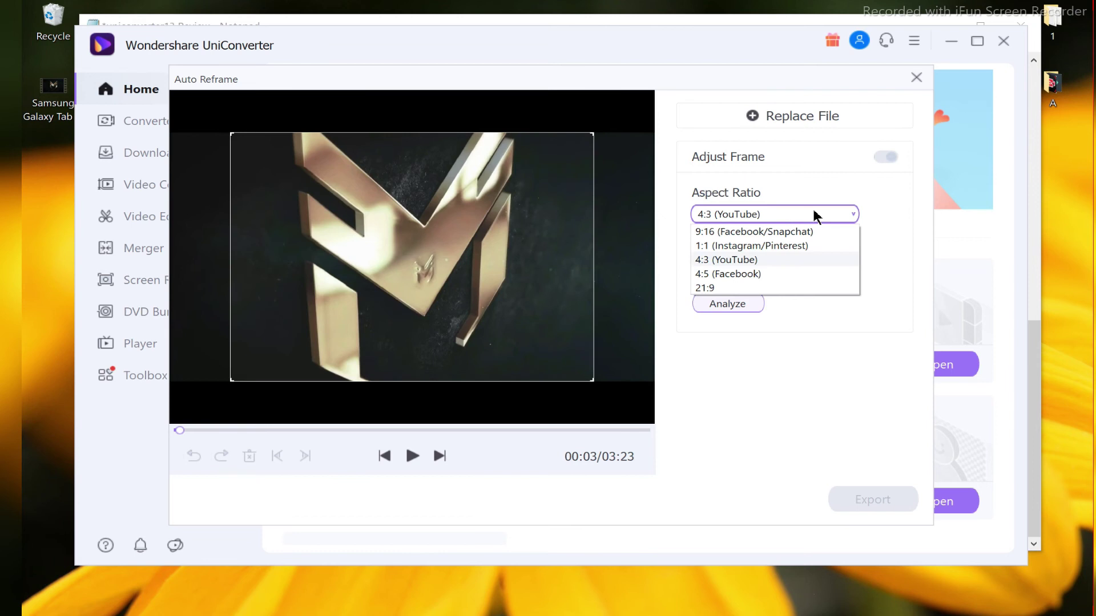
pyautogui.click(745, 274)
pyautogui.click(808, 218)
pyautogui.click(749, 289)
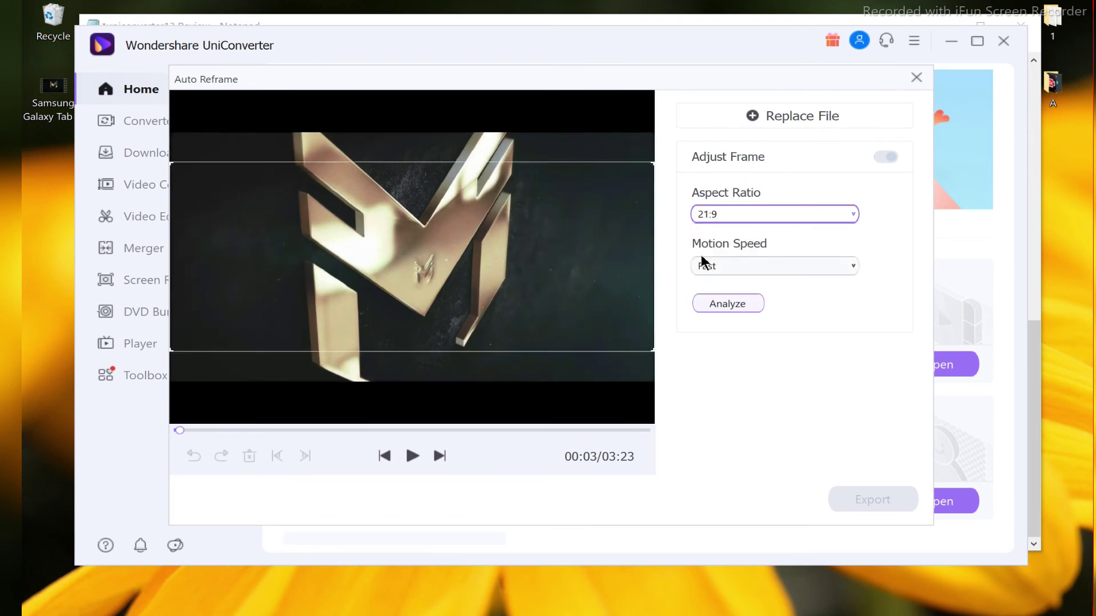
pyautogui.click(770, 216)
pyautogui.click(759, 231)
pyautogui.click(787, 271)
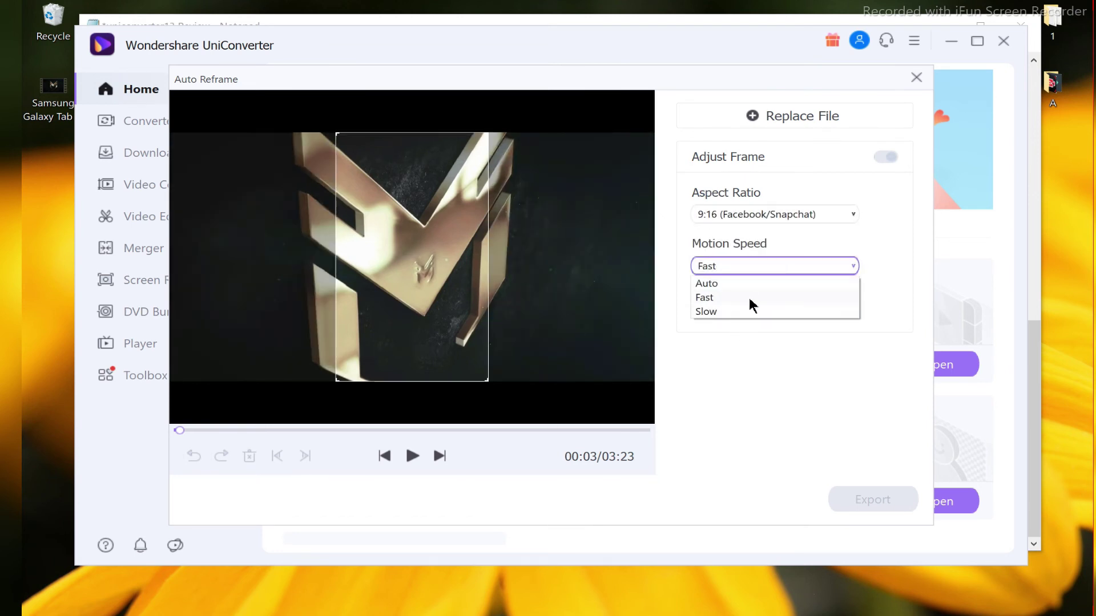
pyautogui.click(748, 297)
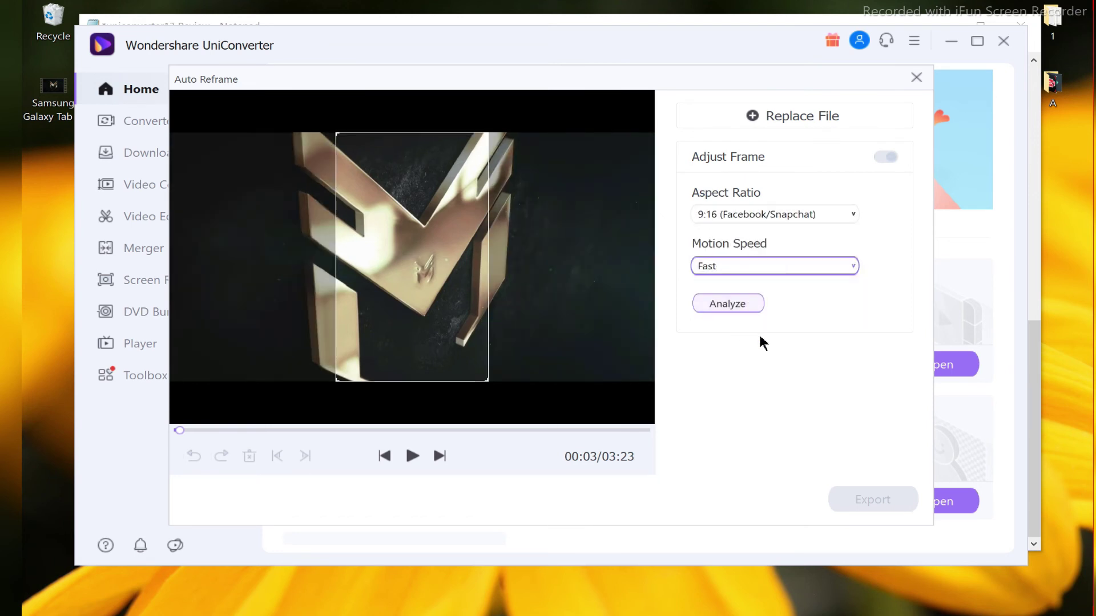
# Step: Analyze the Tab S8 Ultra video for 9:16 and save the reframed MP4 to the AutoReframe folder
pyautogui.click(729, 303)
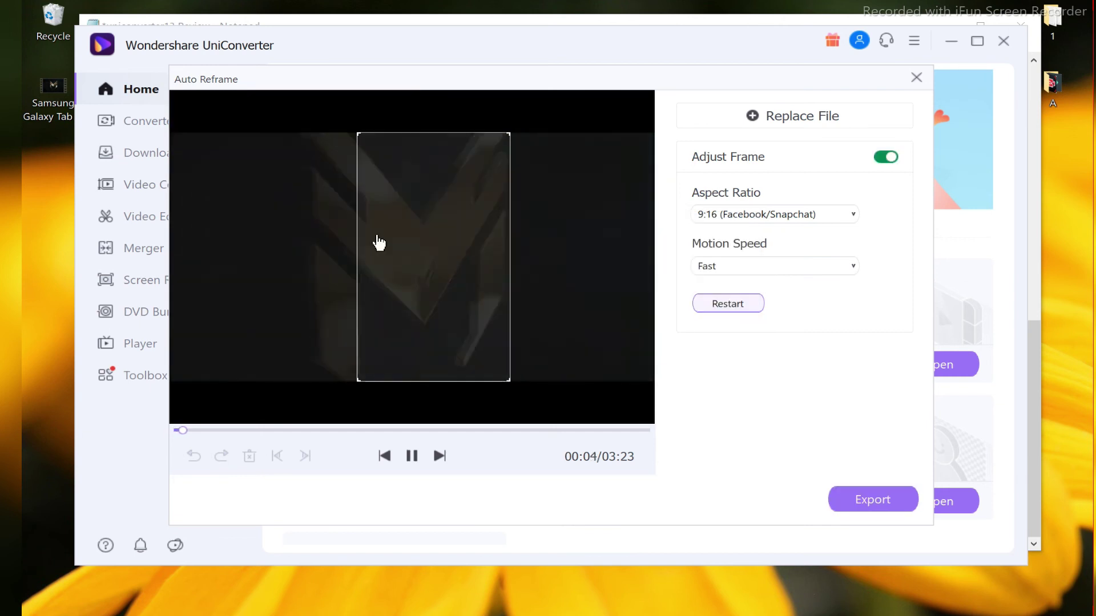
pyautogui.click(412, 456)
pyautogui.click(876, 500)
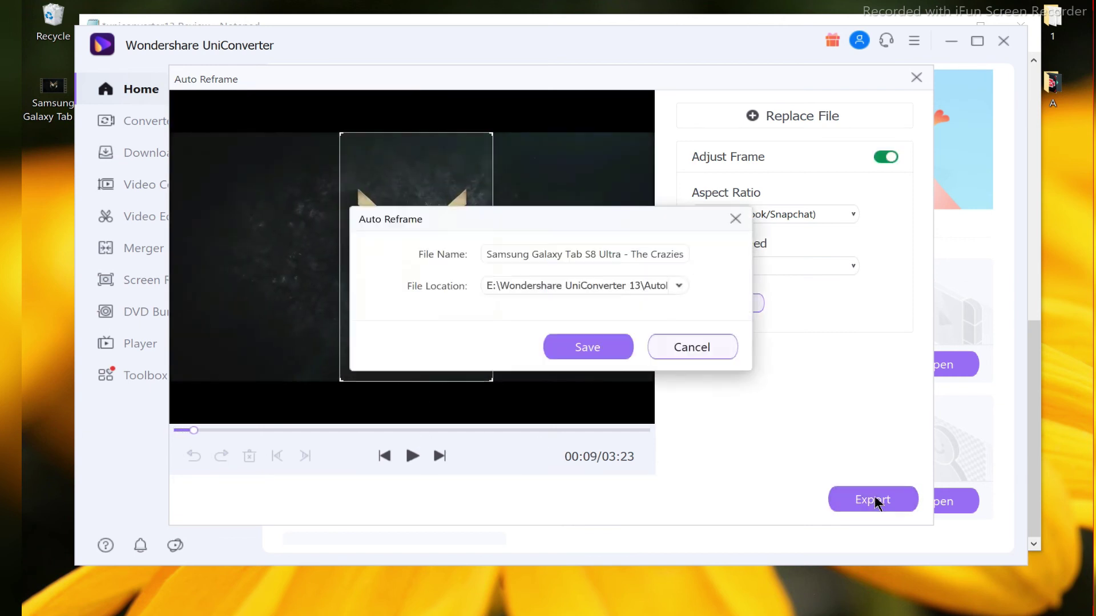
pyautogui.click(588, 346)
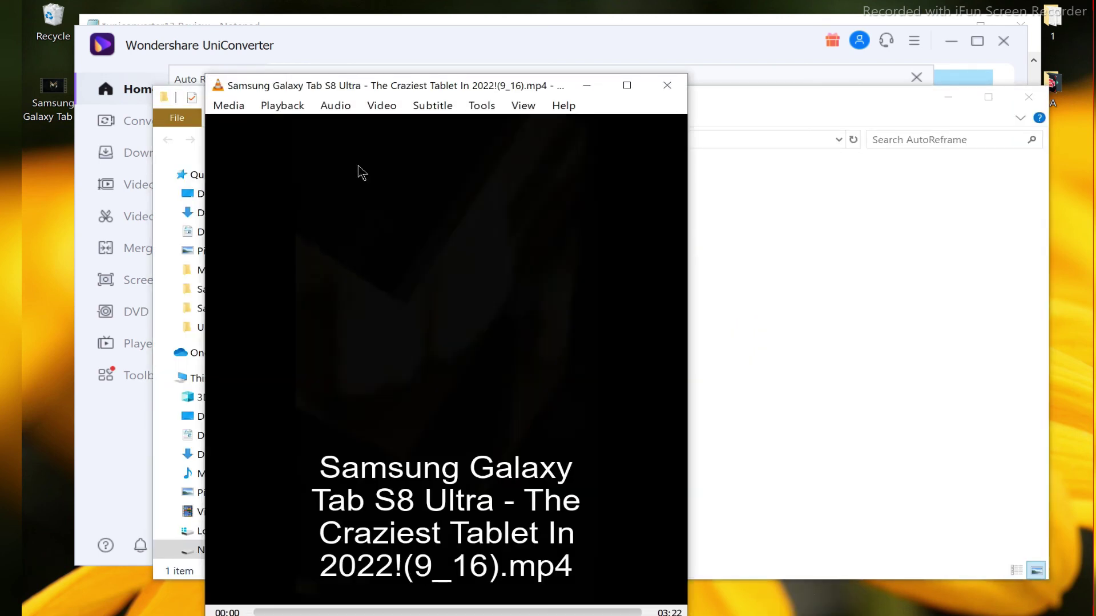
# Step: Move the VLC window up and shrink its height to watch the portrait 9:16 playback
pyautogui.moveTo(360, 87); pyautogui.dragTo(402, 41)
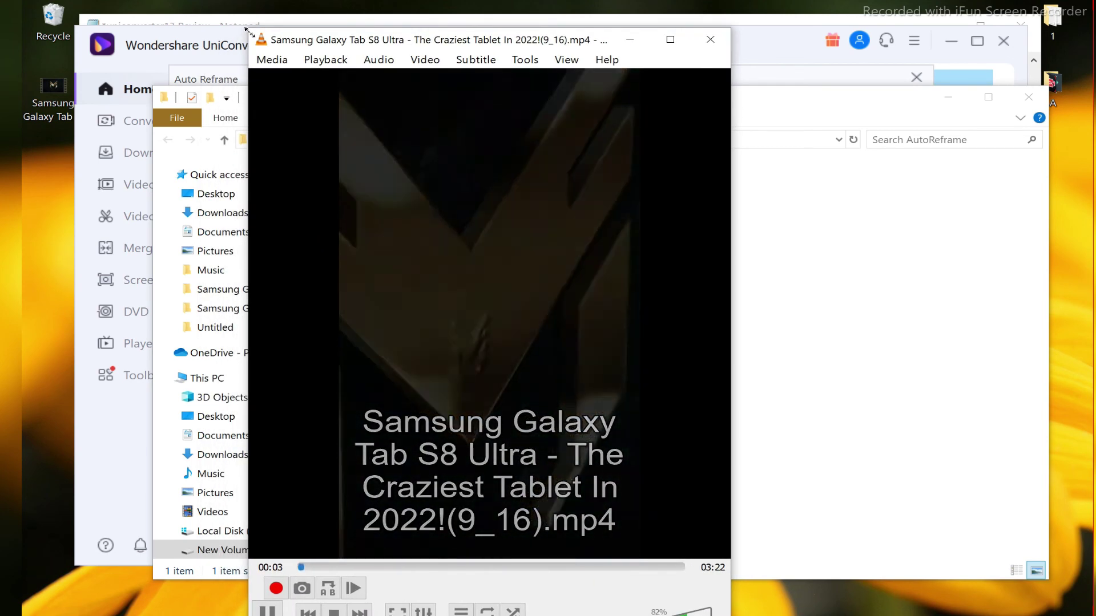
pyautogui.moveTo(250, 31); pyautogui.dragTo(458, 21)
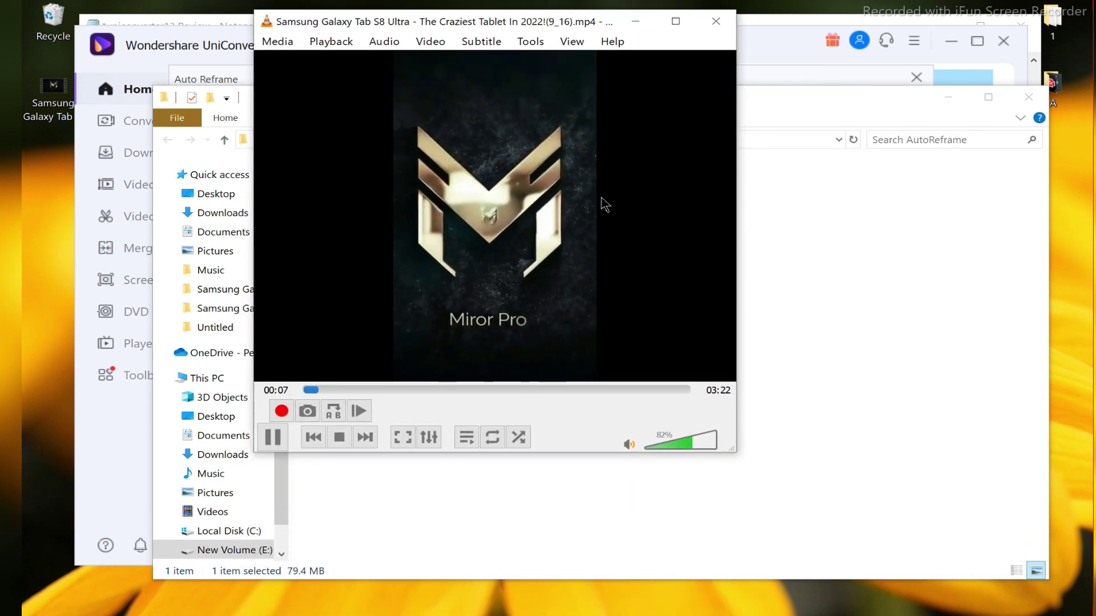